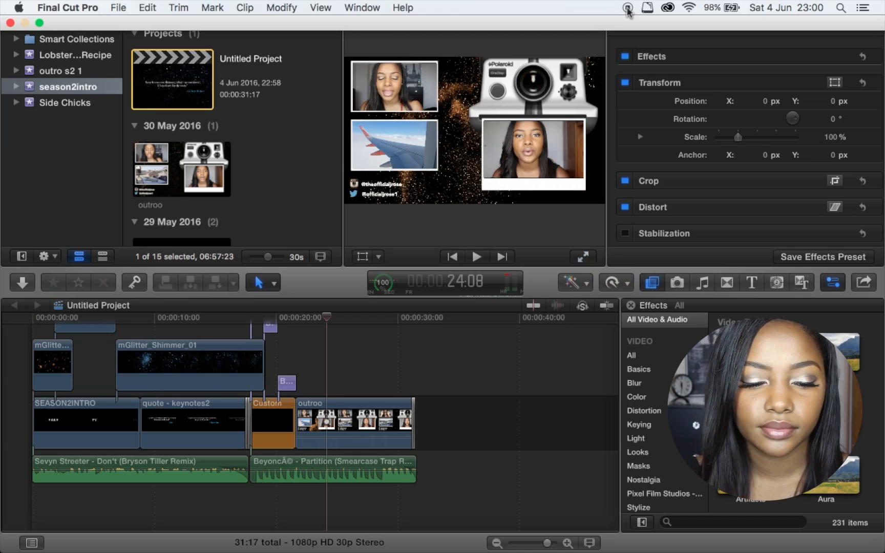
- Create the Intro Tutorial event with a new 1080p HD 30p project and open its contents
{"action": "left_click", "coordinate": [116, 8]}
{"action": "mouse_move", "coordinate": [132, 50]}
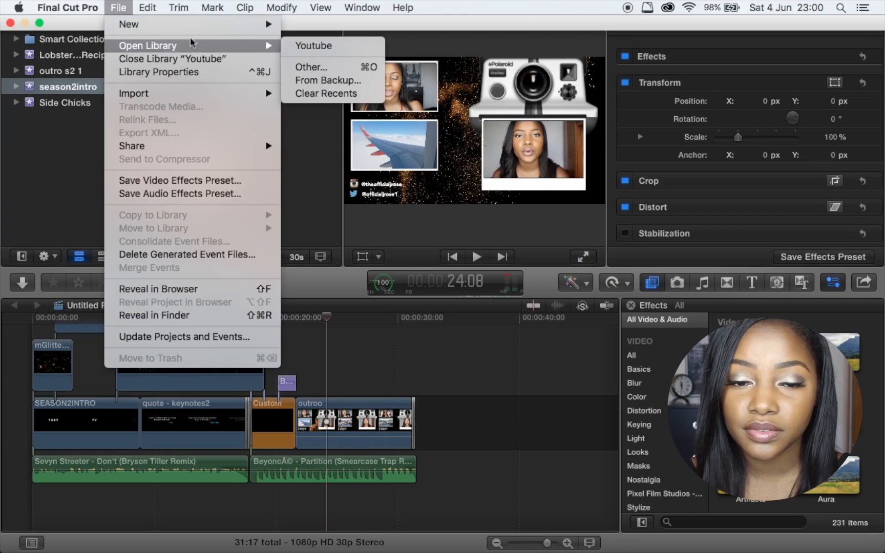
{"action": "mouse_move", "coordinate": [197, 27]}
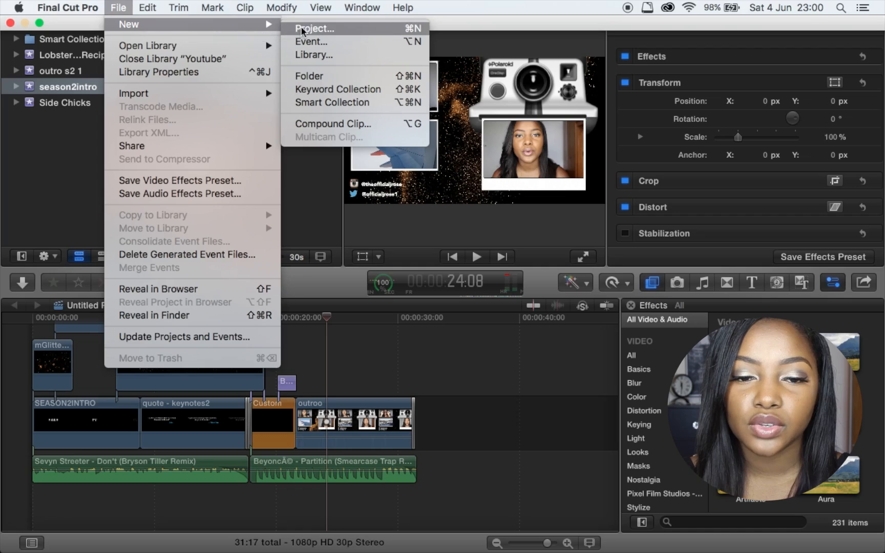
{"action": "left_click", "coordinate": [307, 42]}
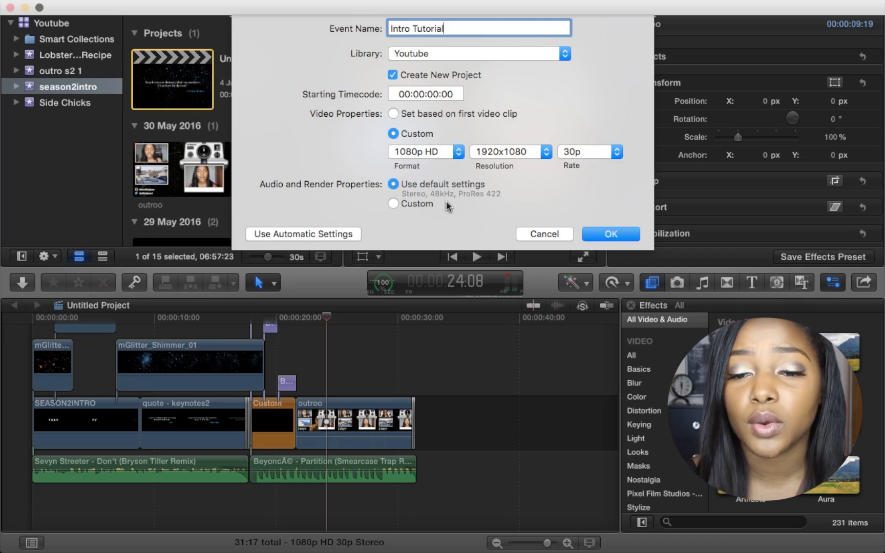
{"action": "left_click", "coordinate": [599, 235]}
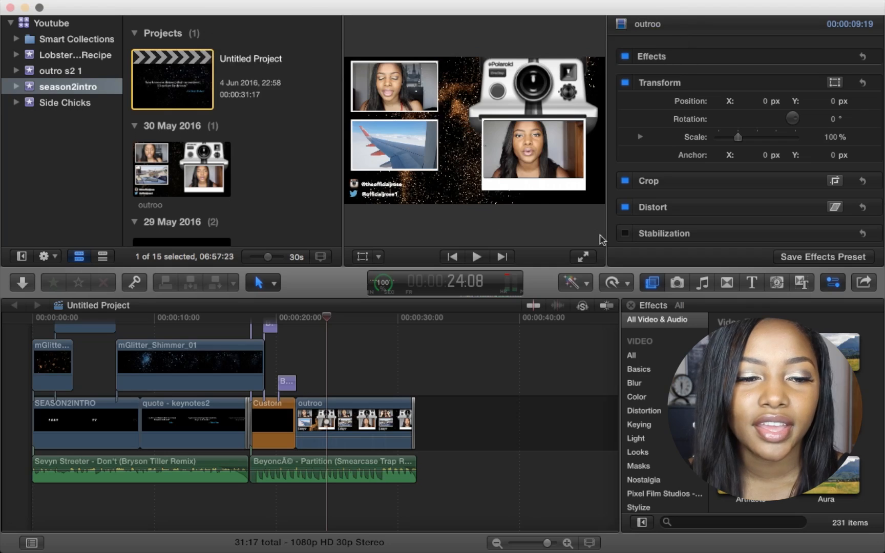
{"action": "scroll", "coordinate": [205, 169], "scroll_direction": "down", "scroll_amount": 10}
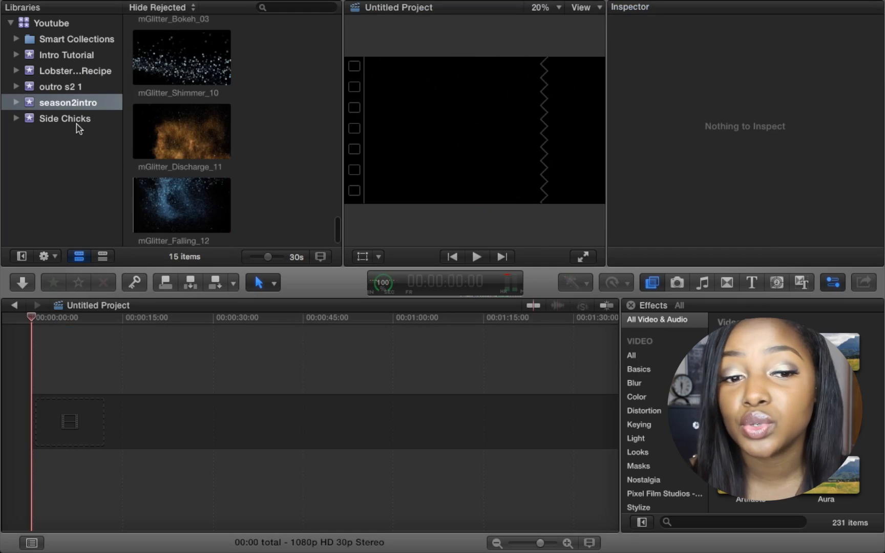
{"action": "left_click", "coordinate": [73, 56]}
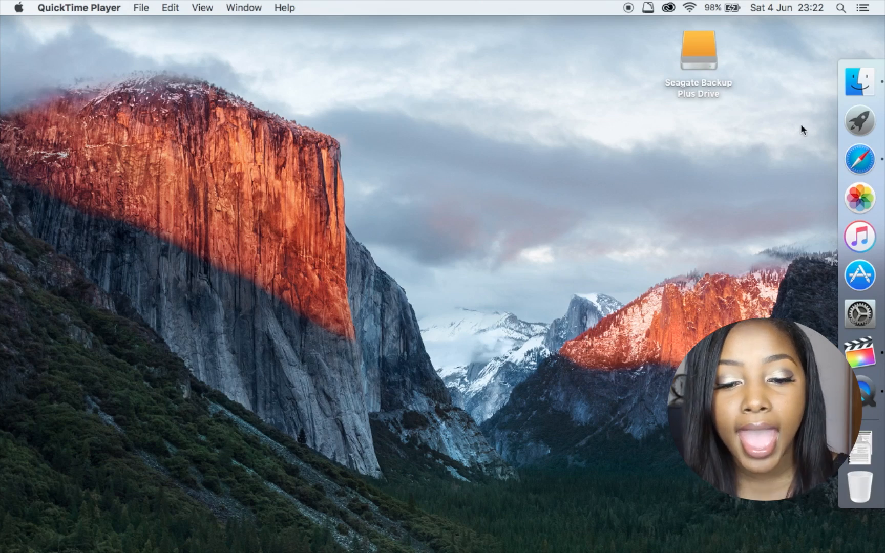
- Launch Keynote from Launchpad and create a new presentation with the Black theme
{"action": "left_click", "coordinate": [860, 121]}
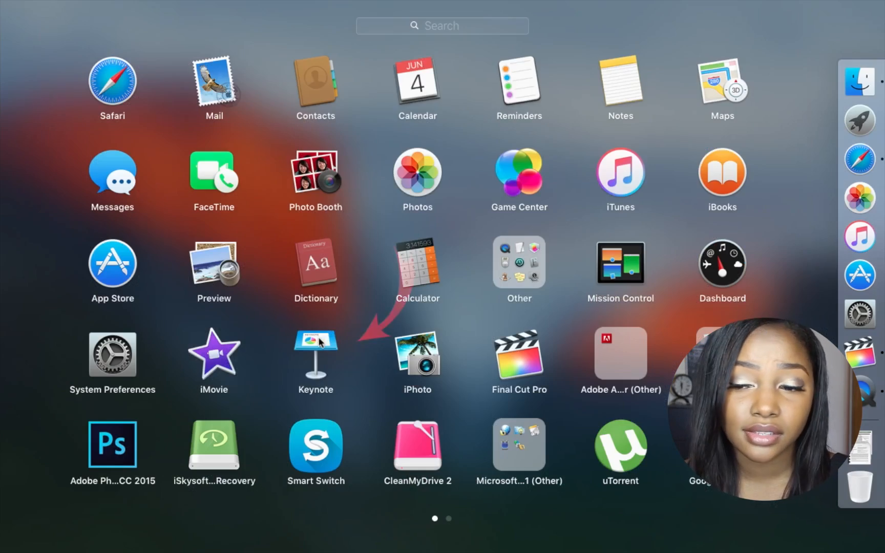
{"action": "left_click", "coordinate": [319, 342]}
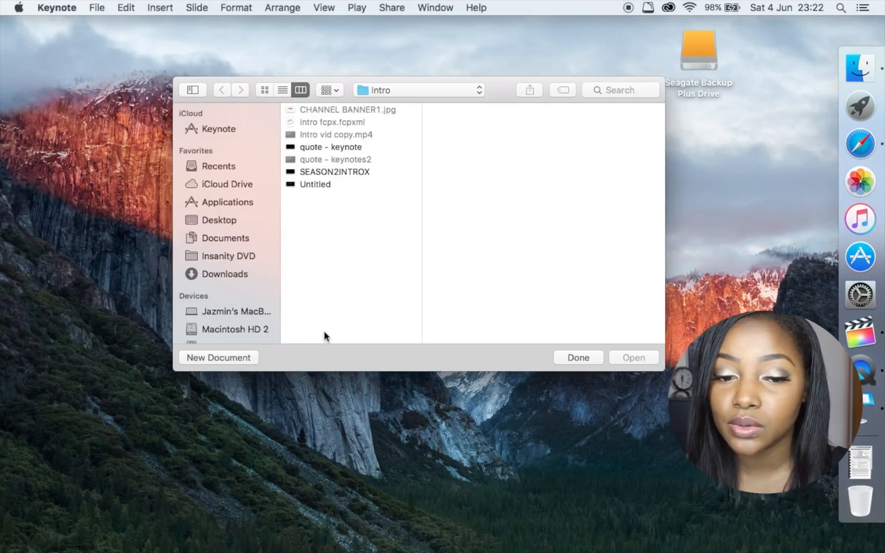
{"action": "left_click", "coordinate": [231, 356]}
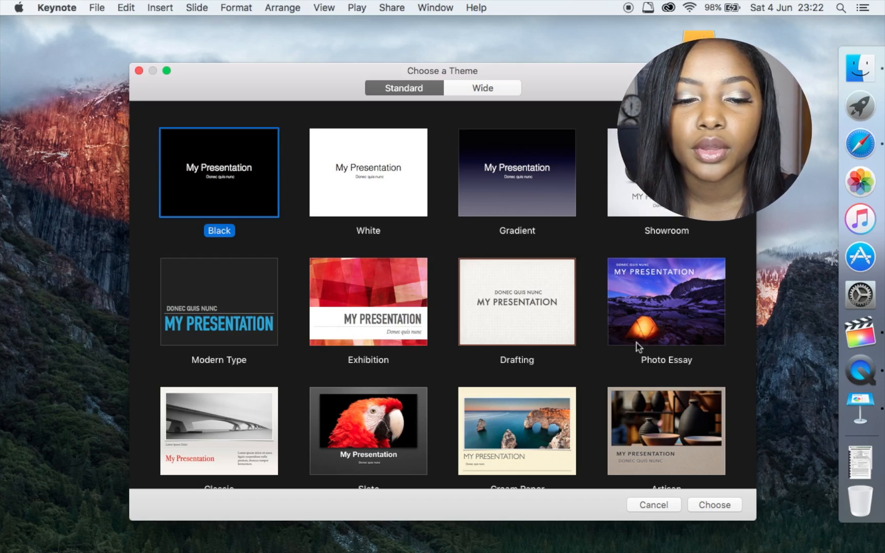
{"action": "left_click", "coordinate": [715, 504]}
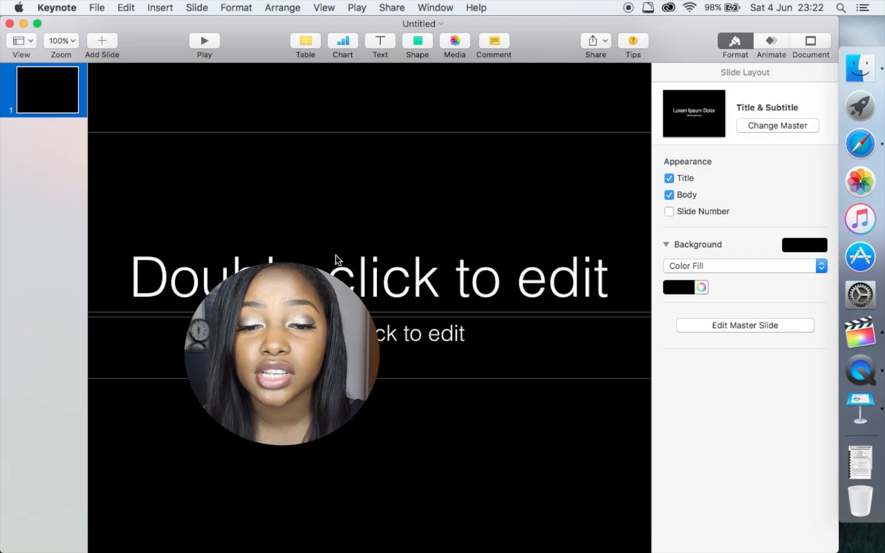
- Delete the title and body placeholders from the first slide
{"action": "left_click", "coordinate": [486, 253]}
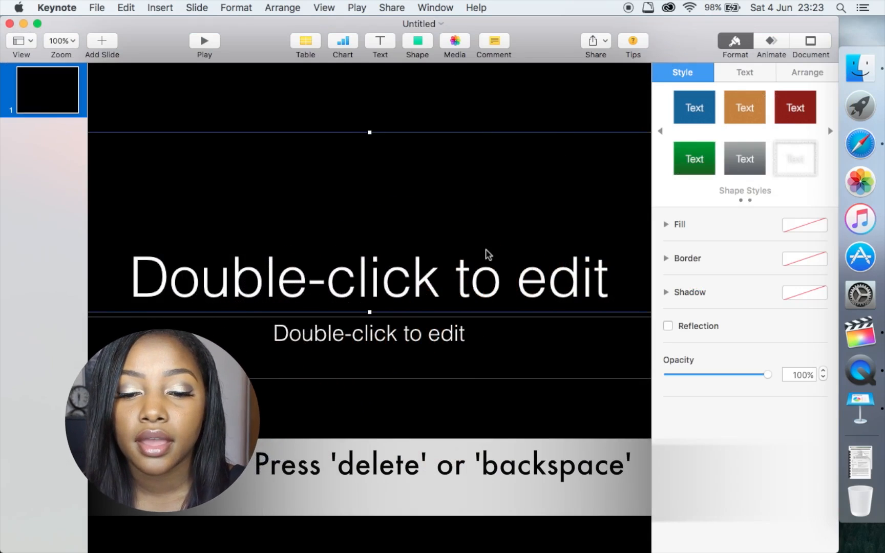
{"action": "key", "text": "BackSpace"}
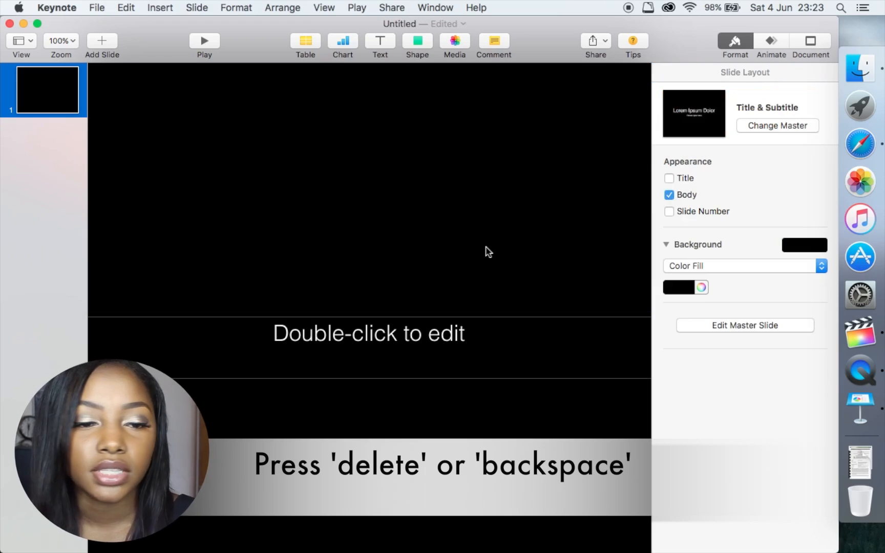
{"action": "left_click", "coordinate": [445, 332]}
{"action": "key", "text": "BackSpace"}
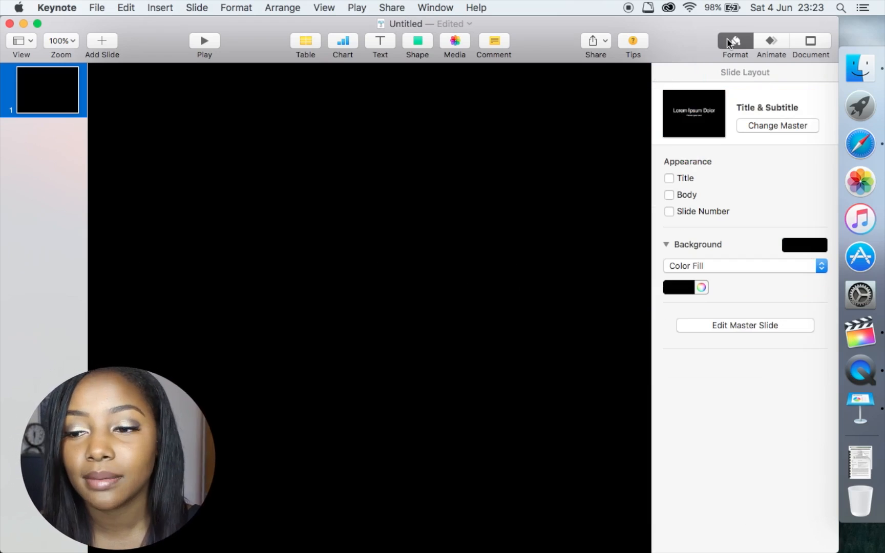
- Set the document slide size to a custom 1280 x 720
{"action": "left_click", "coordinate": [811, 50]}
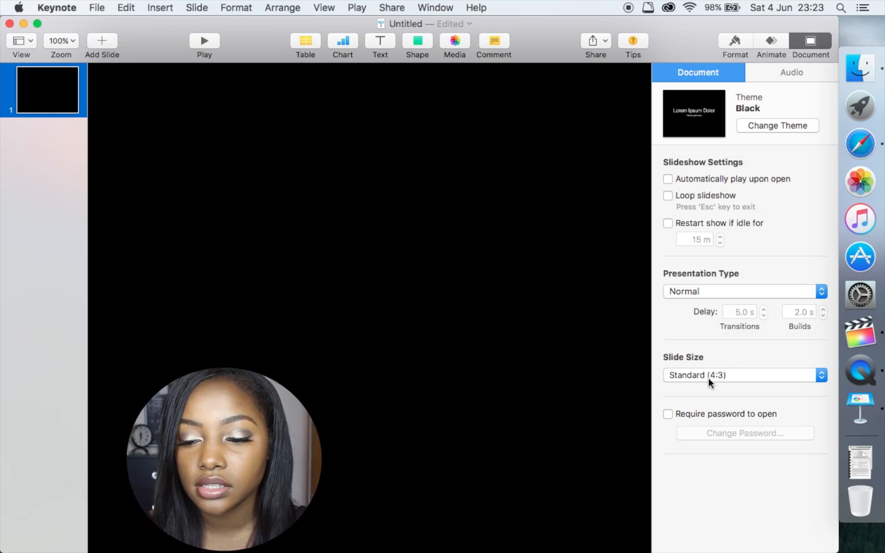
{"action": "left_click", "coordinate": [724, 375]}
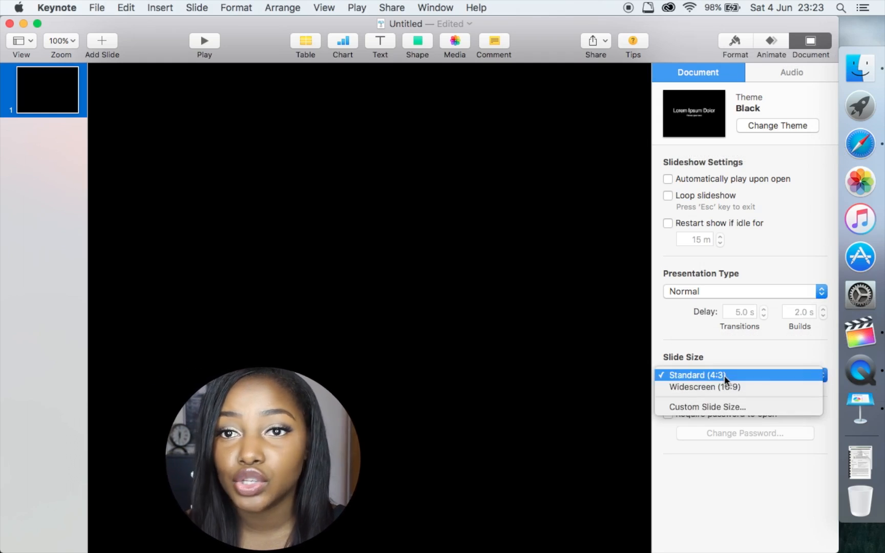
{"action": "left_click", "coordinate": [727, 405]}
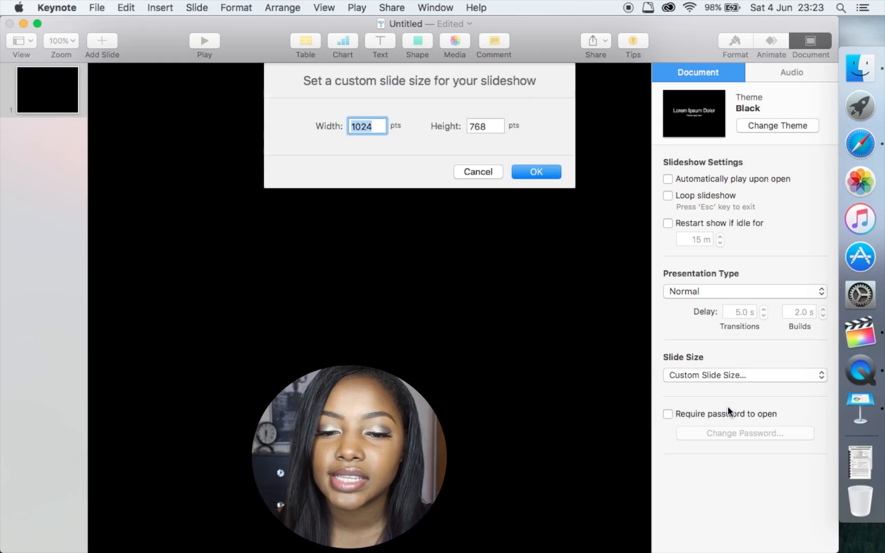
{"action": "type", "text": "1280"}
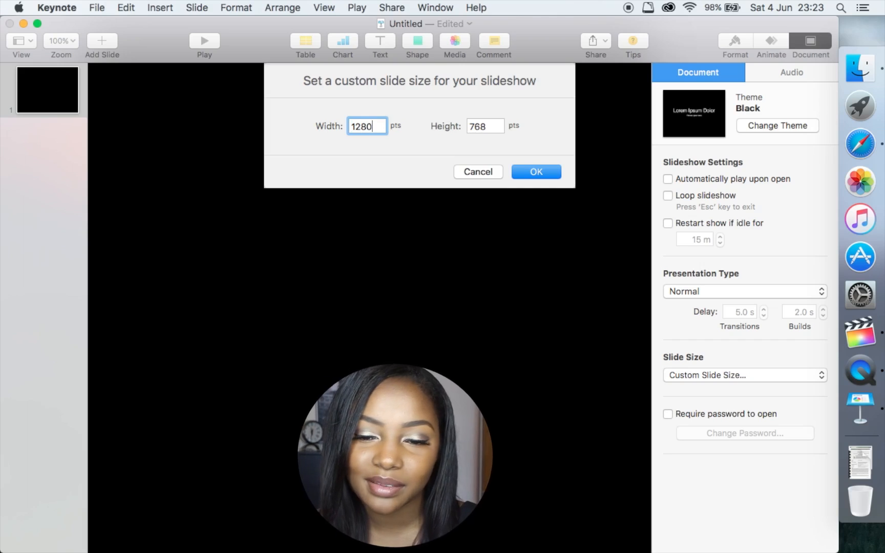
{"action": "key", "text": "Tab"}
{"action": "type", "text": "720"}
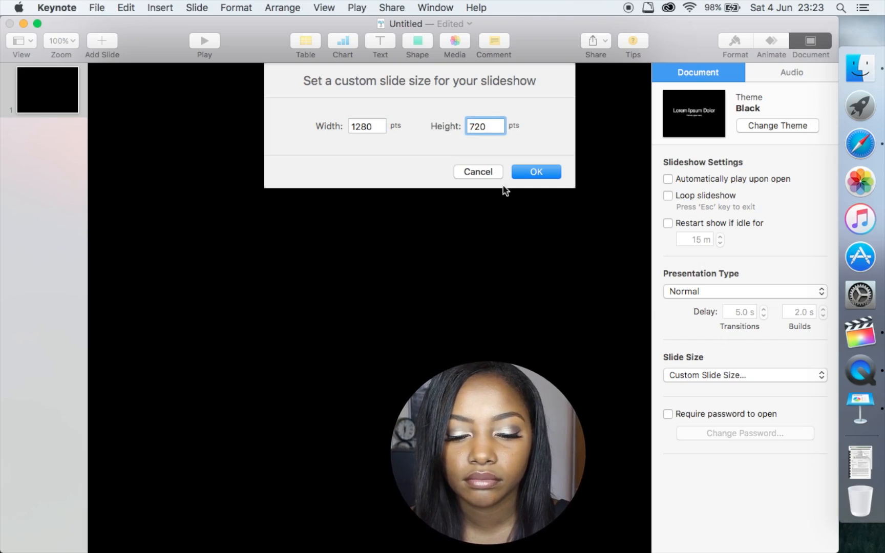
{"action": "left_click", "coordinate": [526, 177]}
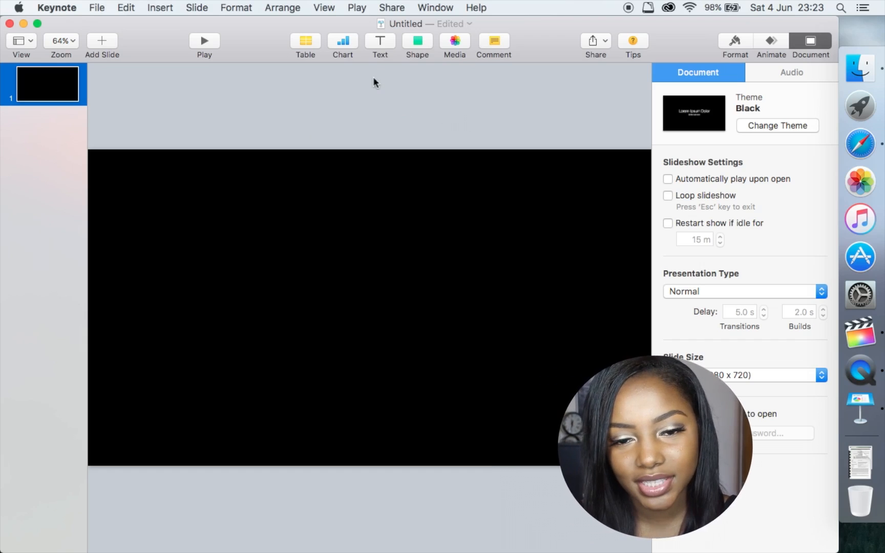
{"action": "left_click", "coordinate": [380, 44]}
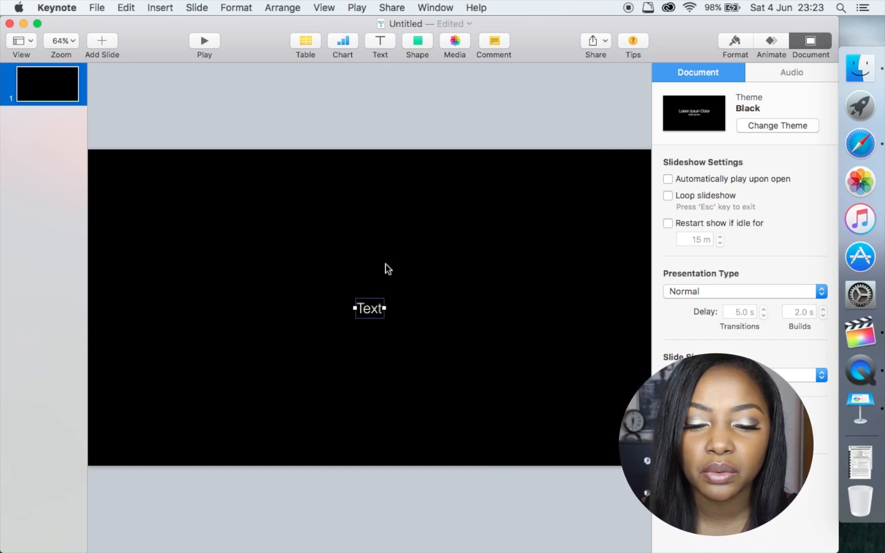
{"action": "double_click", "coordinate": [372, 309]}
{"action": "key", "text": "BackSpace"}
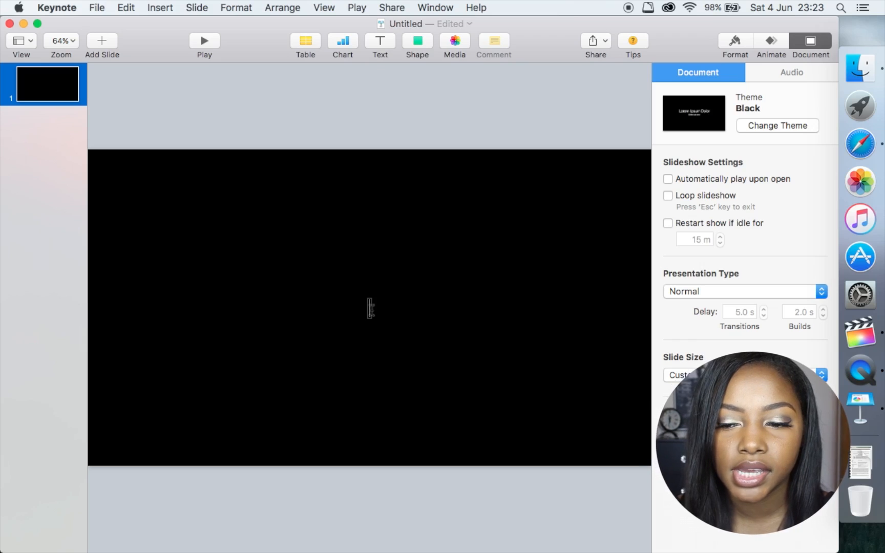
{"action": "type", "text": "INTRO"}
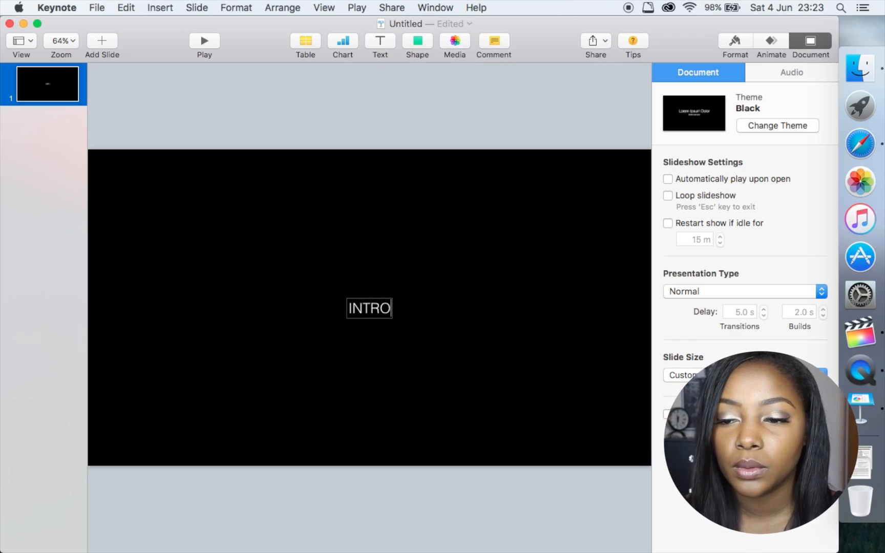
{"action": "left_click_drag", "start_coordinate": [387, 309], "coordinate": [329, 307]}
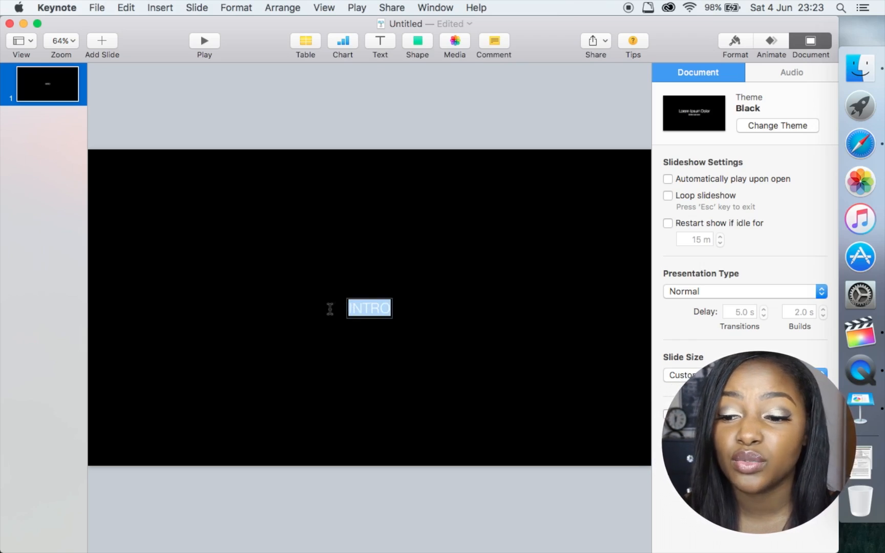
{"action": "left_click", "coordinate": [735, 41]}
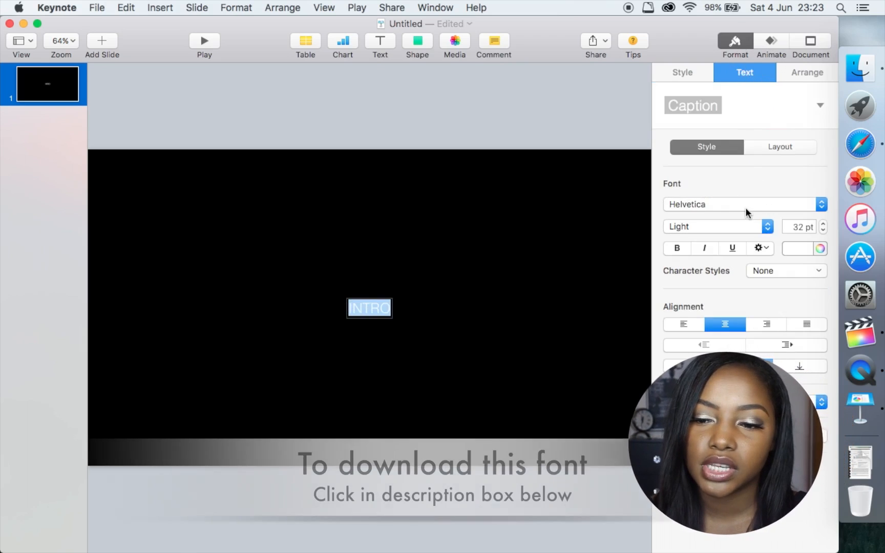
{"action": "left_click", "coordinate": [744, 207]}
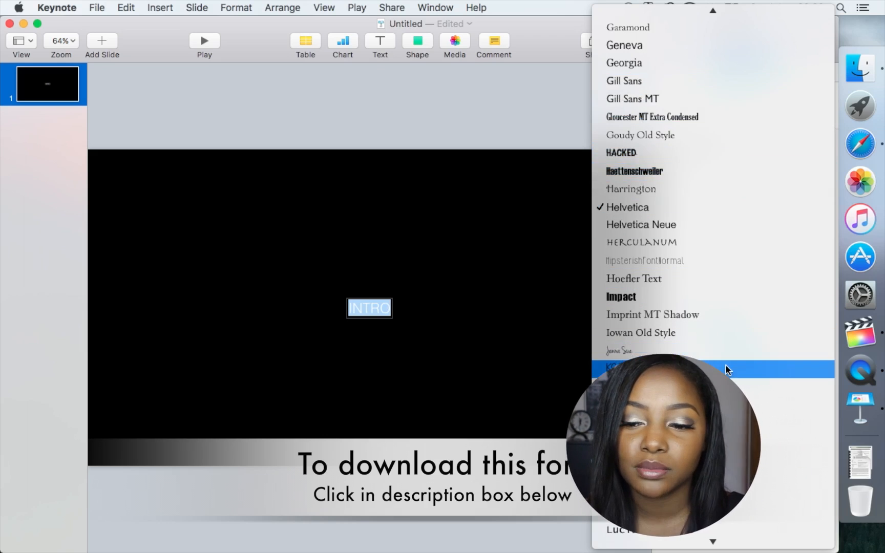
{"action": "left_click", "coordinate": [725, 367]}
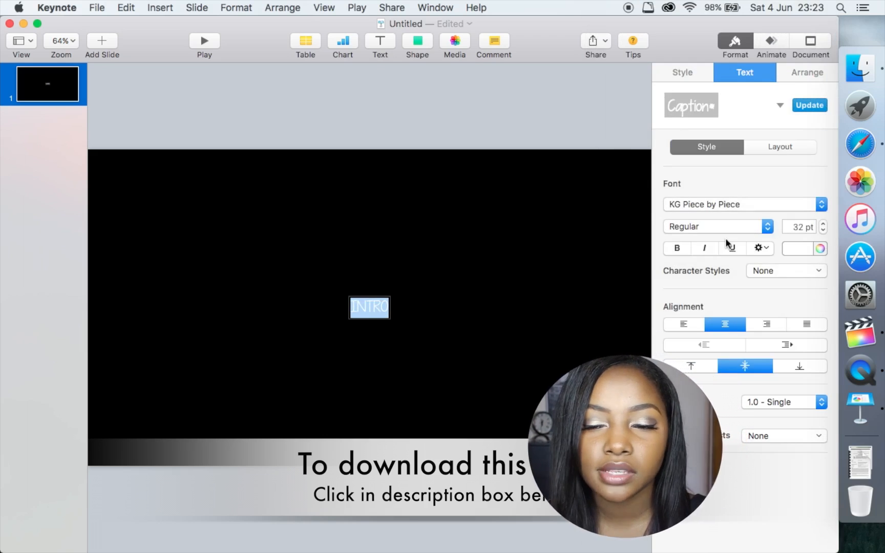
{"action": "left_click", "coordinate": [793, 226]}
{"action": "left_click_drag", "start_coordinate": [793, 226], "coordinate": [825, 233]}
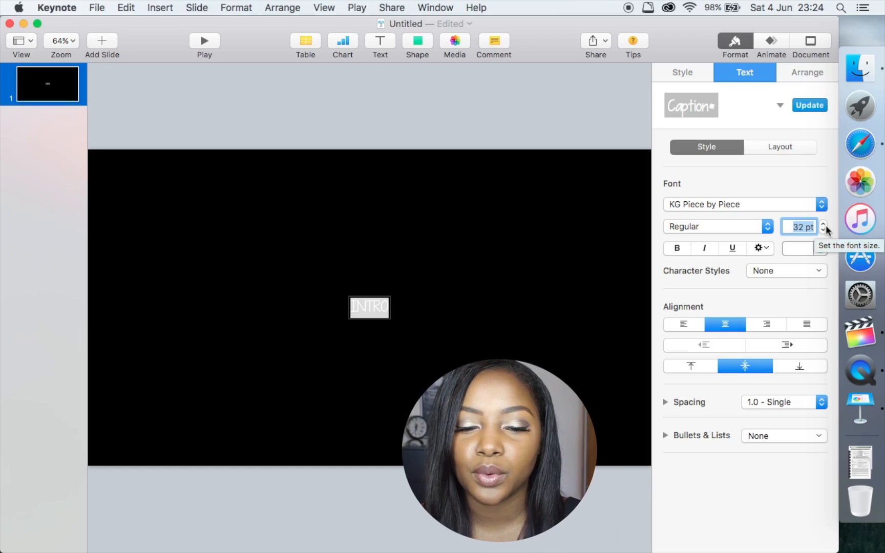
{"action": "type", "text": "115"}
{"action": "key", "text": "Return"}
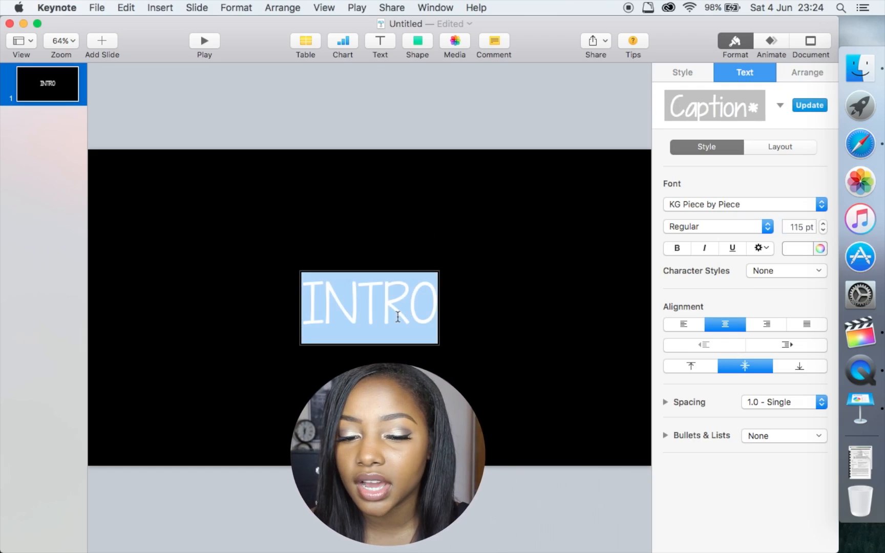
{"action": "left_click", "coordinate": [447, 317]}
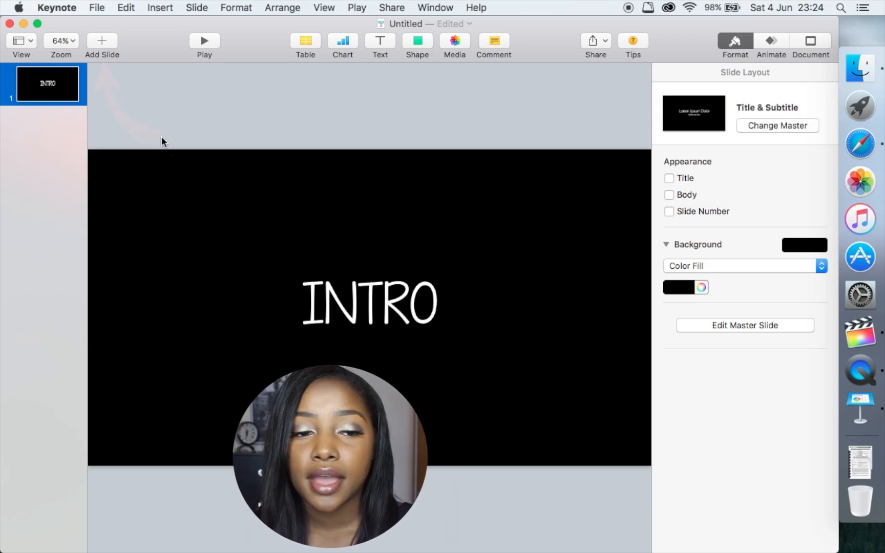
{"action": "left_click", "coordinate": [104, 40]}
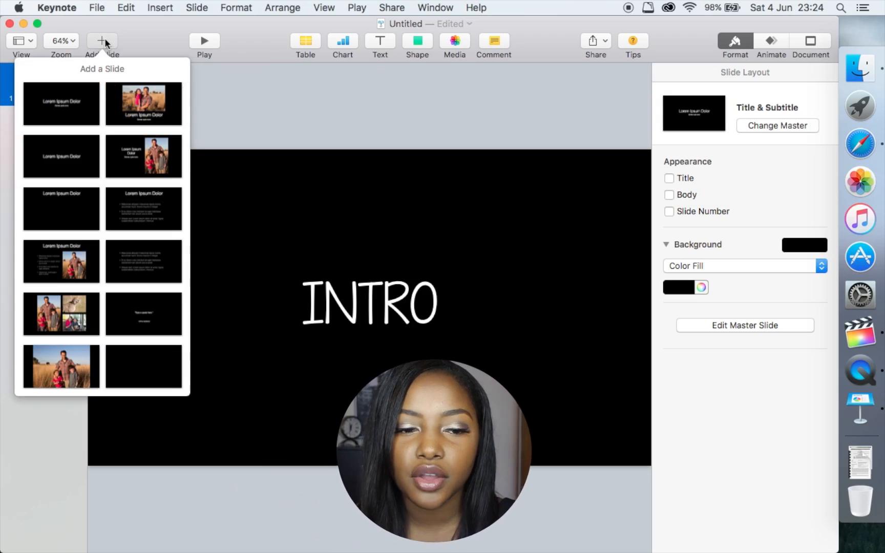
- Add a Title & Subtitle slide and delete both of its placeholders
{"action": "left_click", "coordinate": [82, 105]}
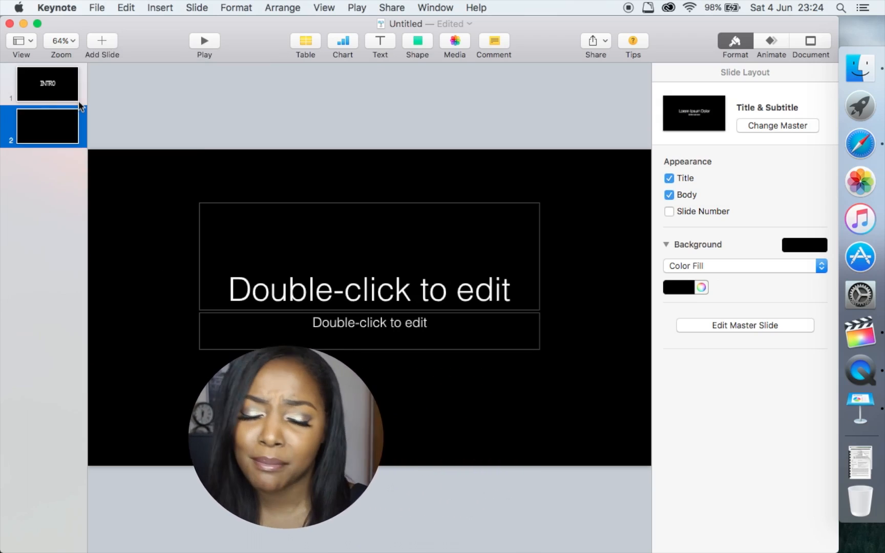
{"action": "left_click", "coordinate": [296, 265]}
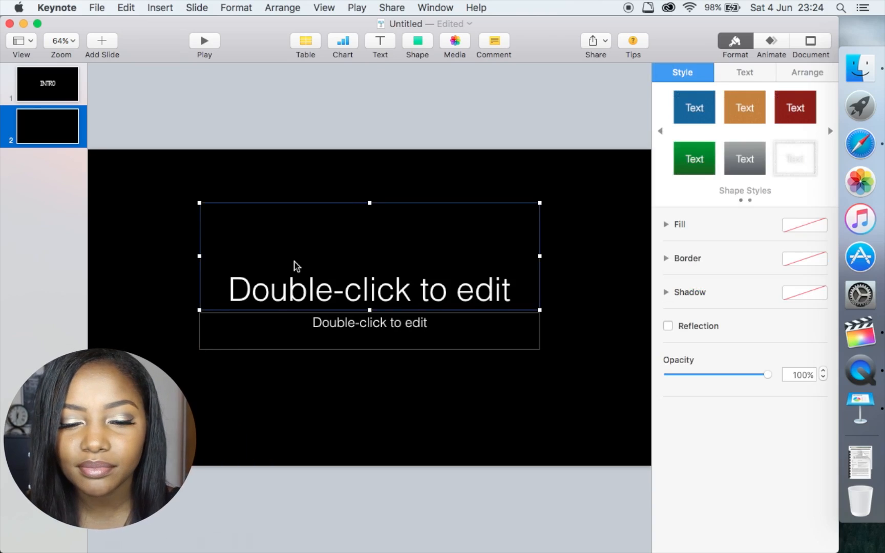
{"action": "key", "text": "Delete"}
{"action": "left_click", "coordinate": [355, 334]}
{"action": "key", "text": "Delete"}
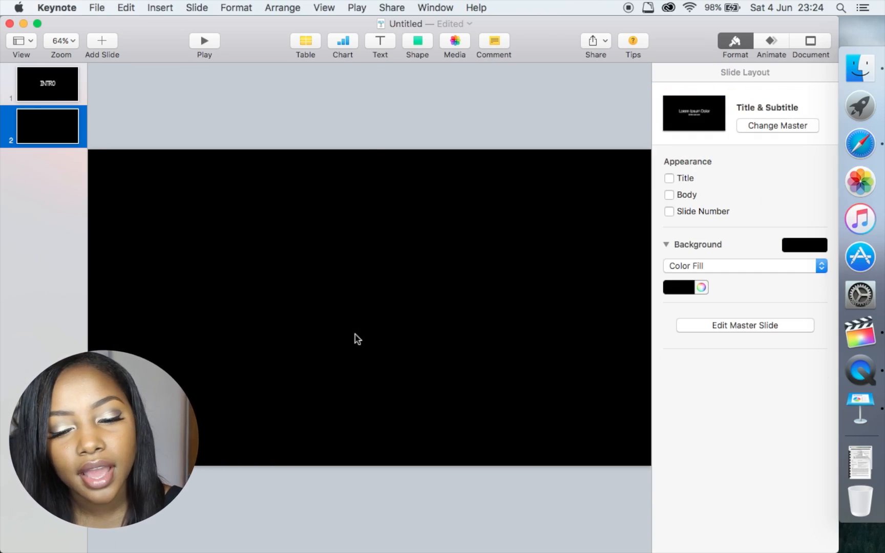
- Add a centred text box reading TUTORIAL at 115 pt in KG Piece by Piece
{"action": "left_click", "coordinate": [380, 44]}
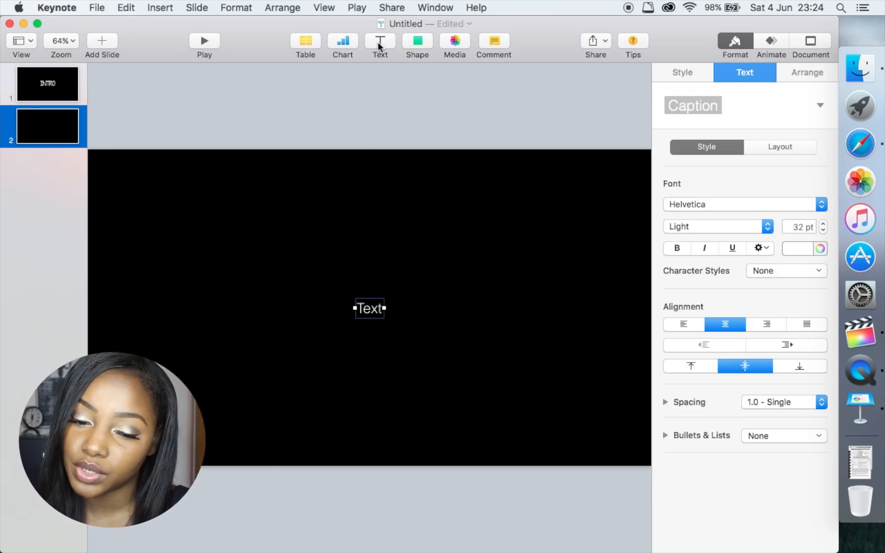
{"action": "double_click", "coordinate": [378, 315]}
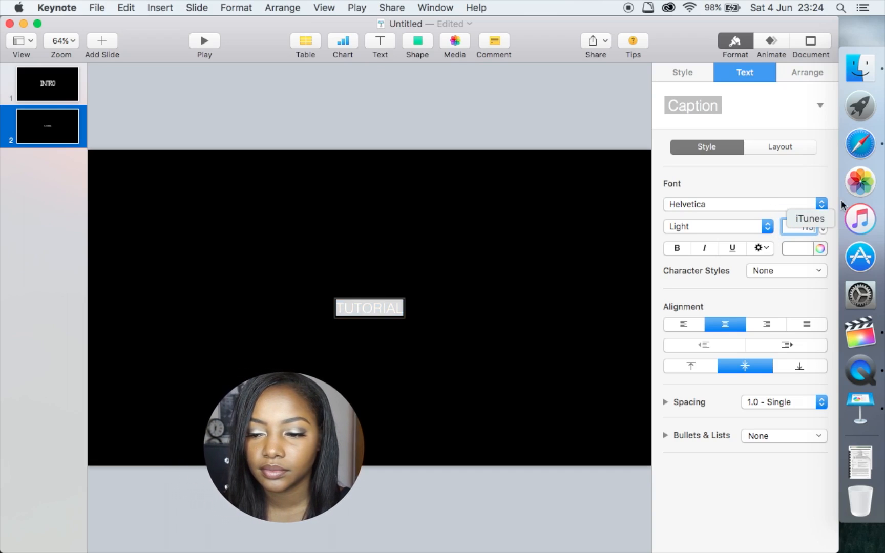
{"action": "key", "text": "Return"}
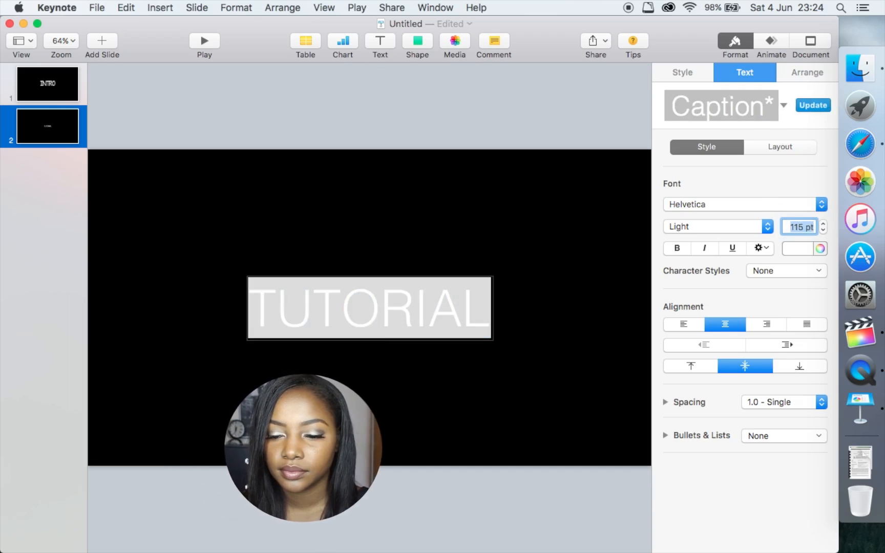
{"action": "left_click", "coordinate": [774, 207]}
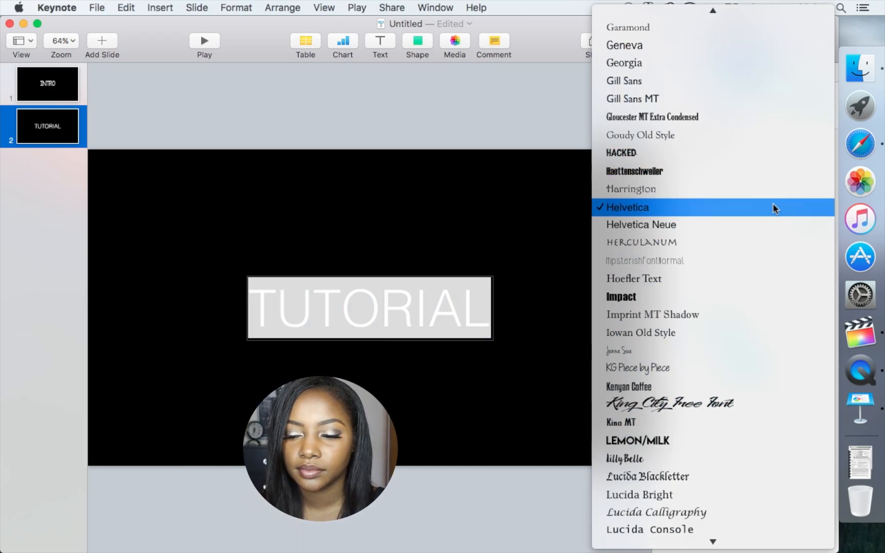
{"action": "left_click", "coordinate": [728, 366]}
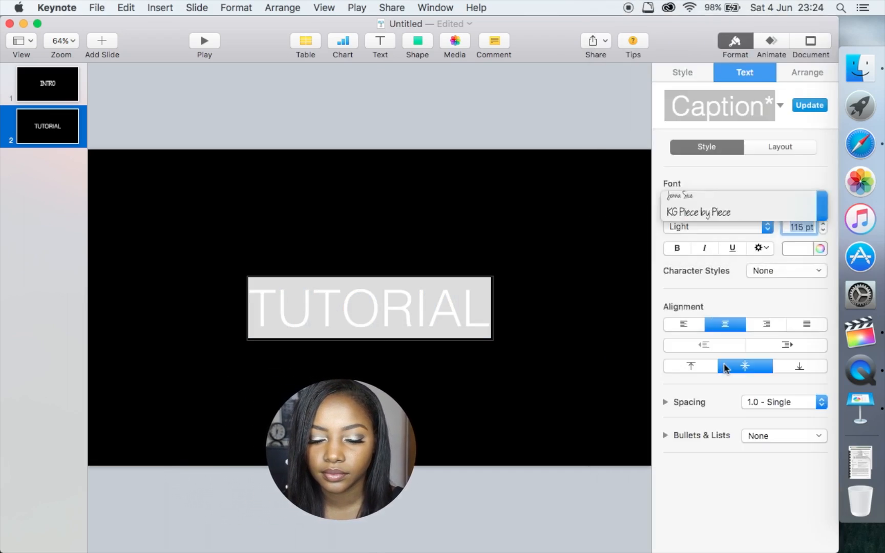
{"action": "left_click", "coordinate": [470, 252]}
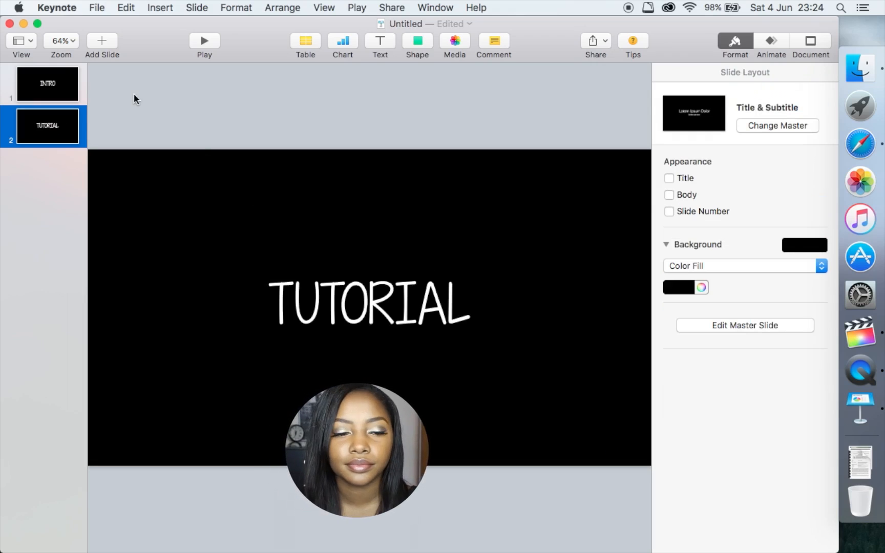
- Add a third Title & Subtitle slide and delete its title and body placeholders
{"action": "left_click", "coordinate": [105, 45]}
{"action": "left_click", "coordinate": [72, 101]}
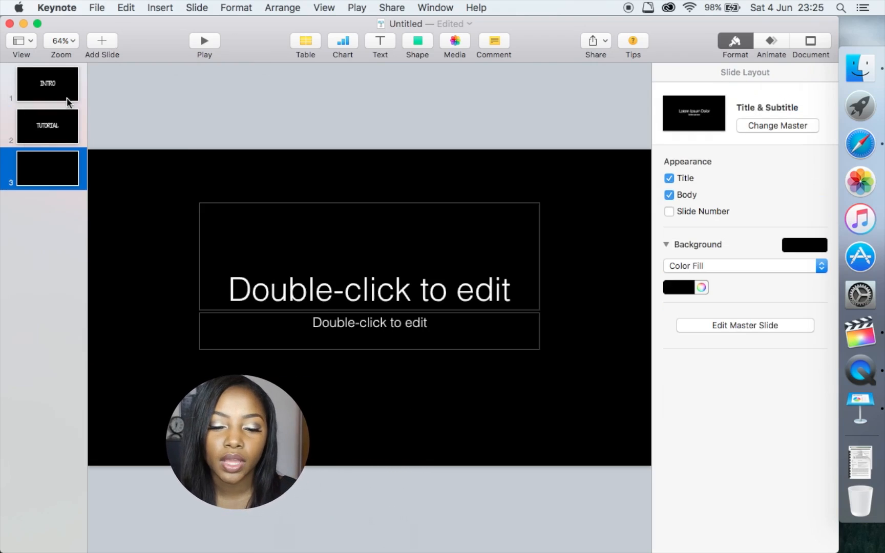
{"action": "left_click", "coordinate": [320, 301]}
{"action": "key", "text": "Delete"}
{"action": "left_click", "coordinate": [333, 333]}
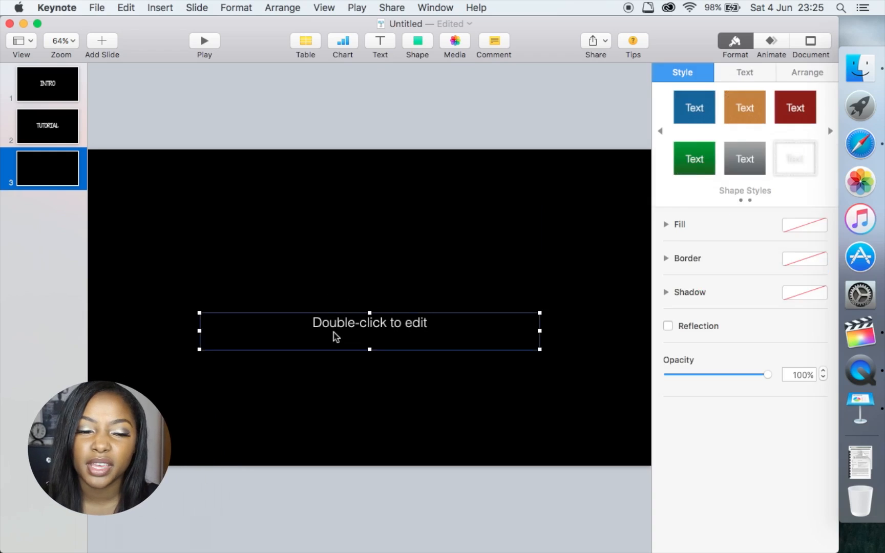
{"action": "key", "text": "Delete"}
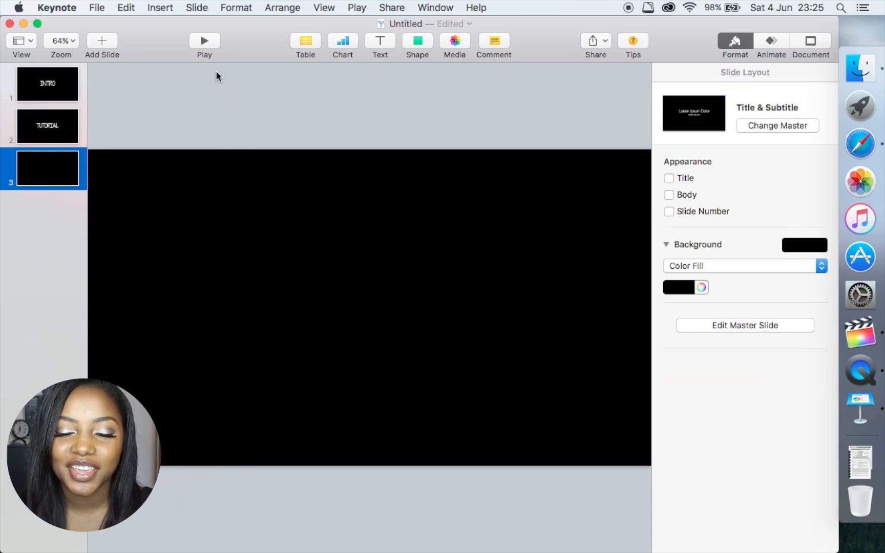
- Add a centred text box containing the creator's by-line and select its text
{"action": "left_click", "coordinate": [374, 45]}
{"action": "double_click", "coordinate": [367, 310]}
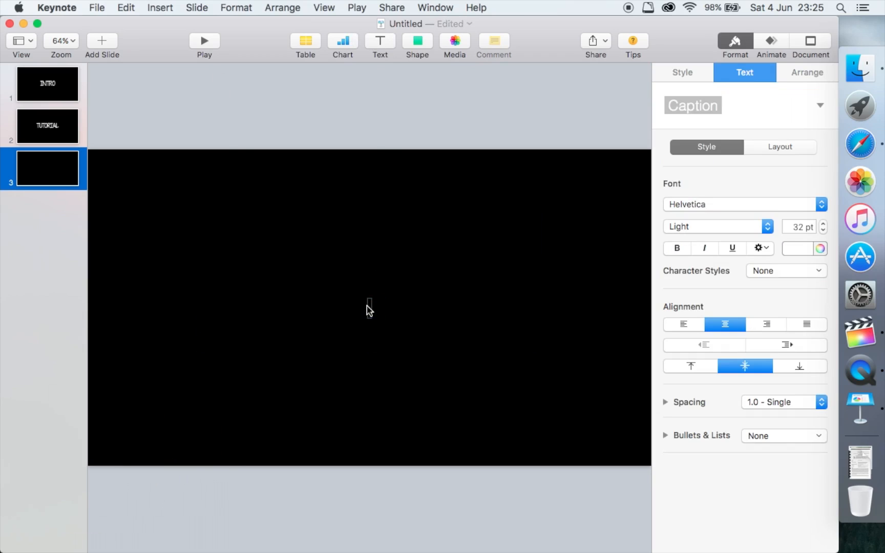
{"action": "type", "text": "BY"}
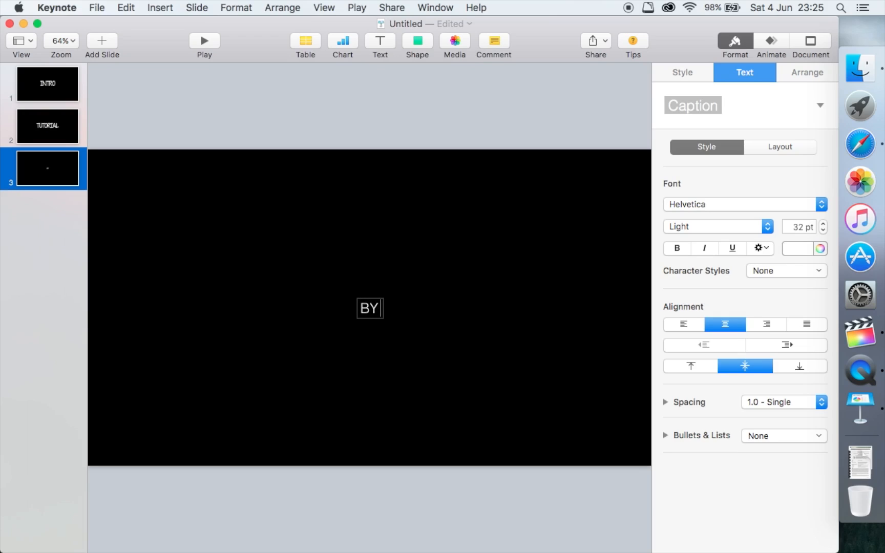
{"action": "type", "text": " J ROSE"}
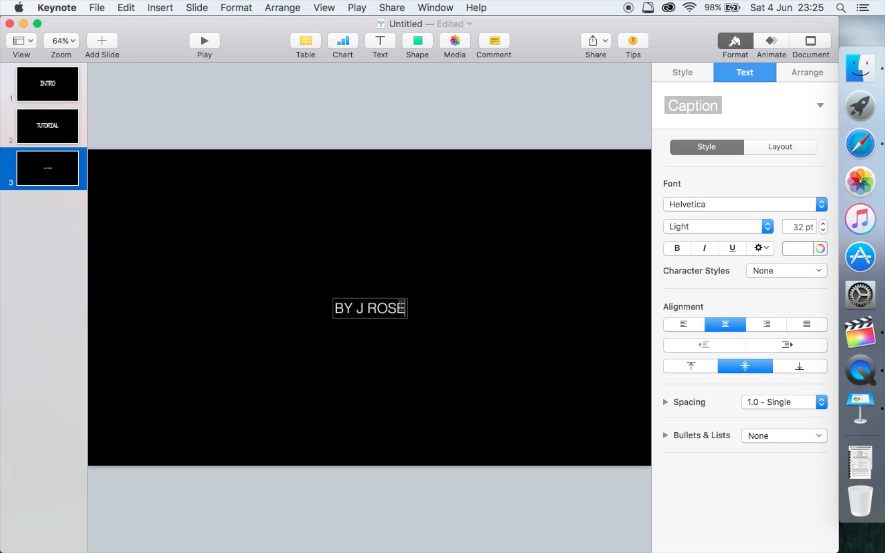
{"action": "left_click_drag", "start_coordinate": [405, 308], "coordinate": [330, 306]}
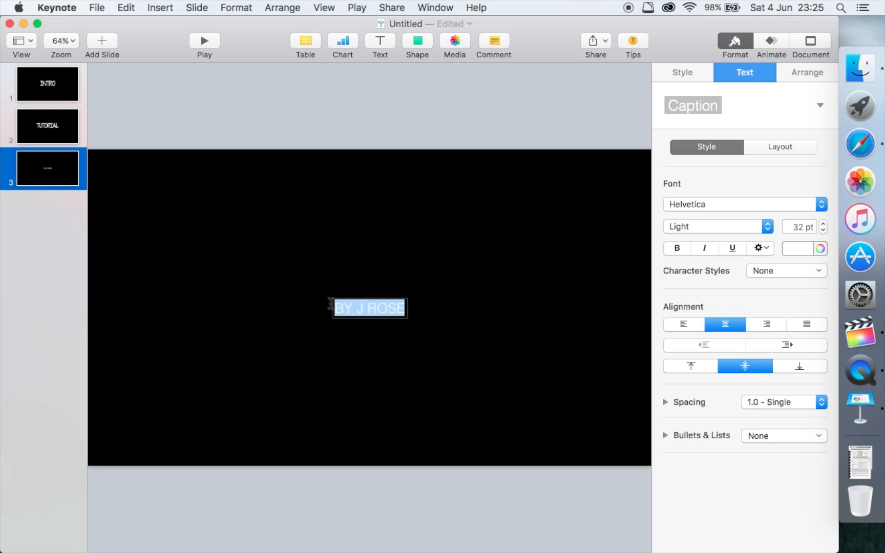
- Set the by-line to 115 pt in the KG Piece by Piece font
{"action": "left_click", "coordinate": [794, 227]}
{"action": "type", "text": "115"}
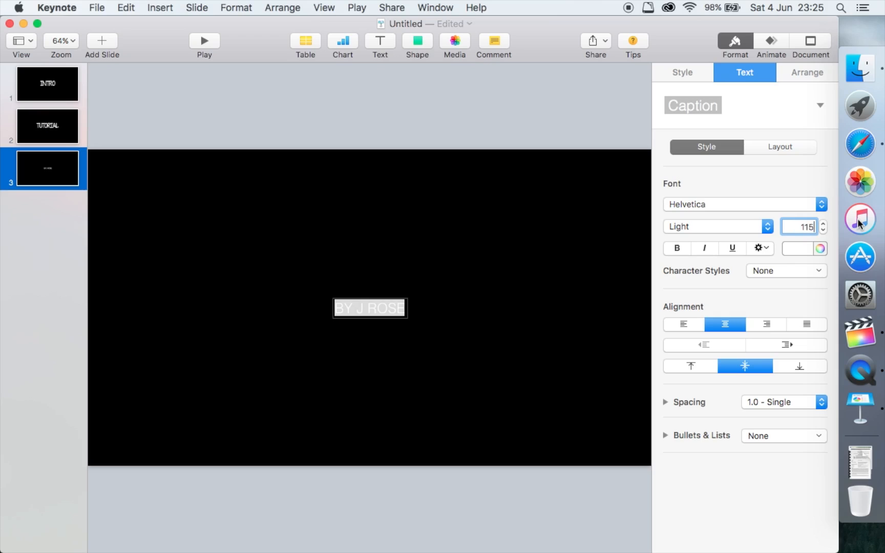
{"action": "key", "text": "Return"}
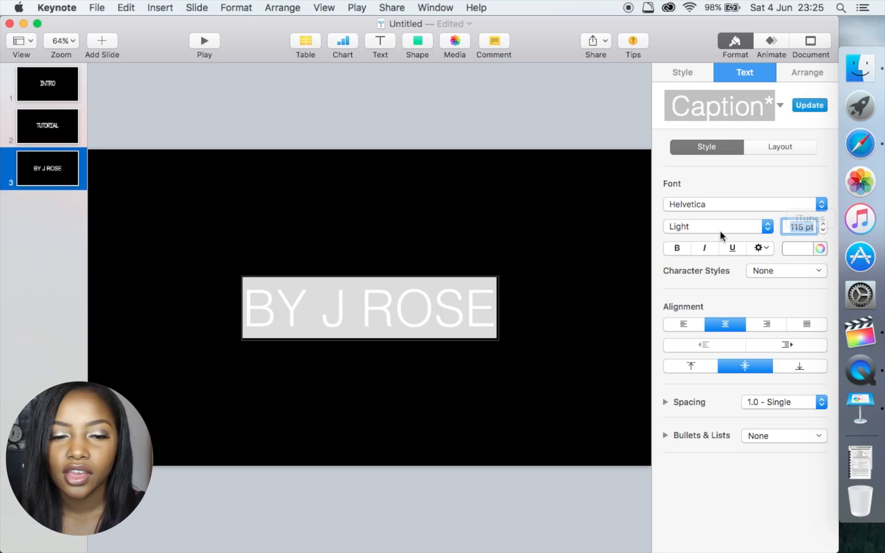
{"action": "left_click", "coordinate": [719, 205]}
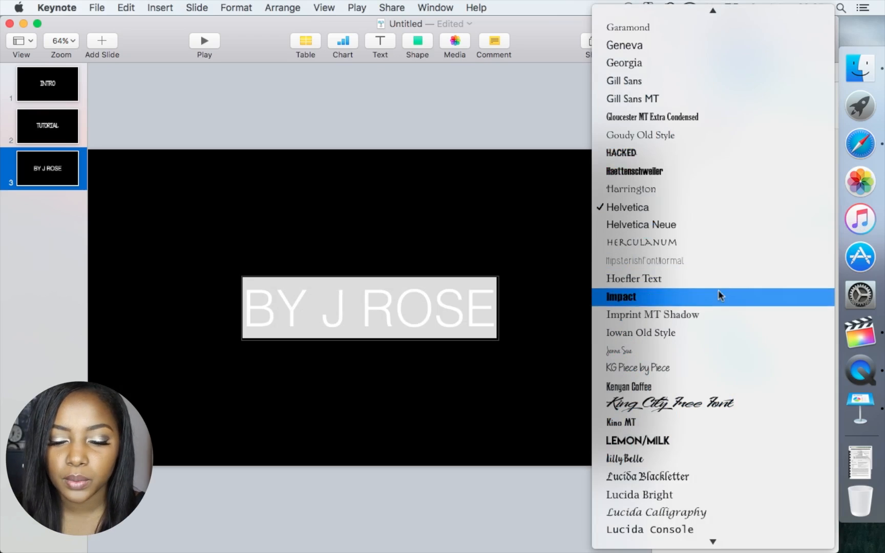
{"action": "left_click", "coordinate": [719, 367]}
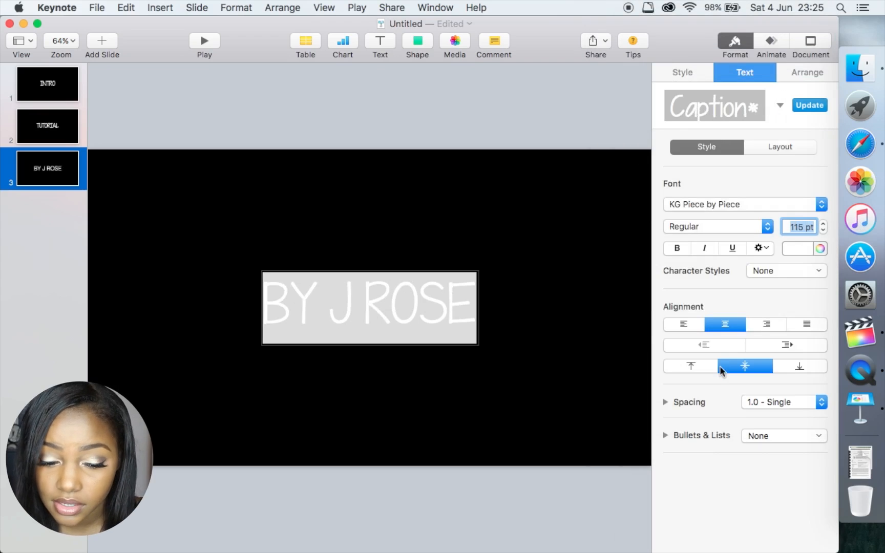
{"action": "left_click", "coordinate": [512, 322]}
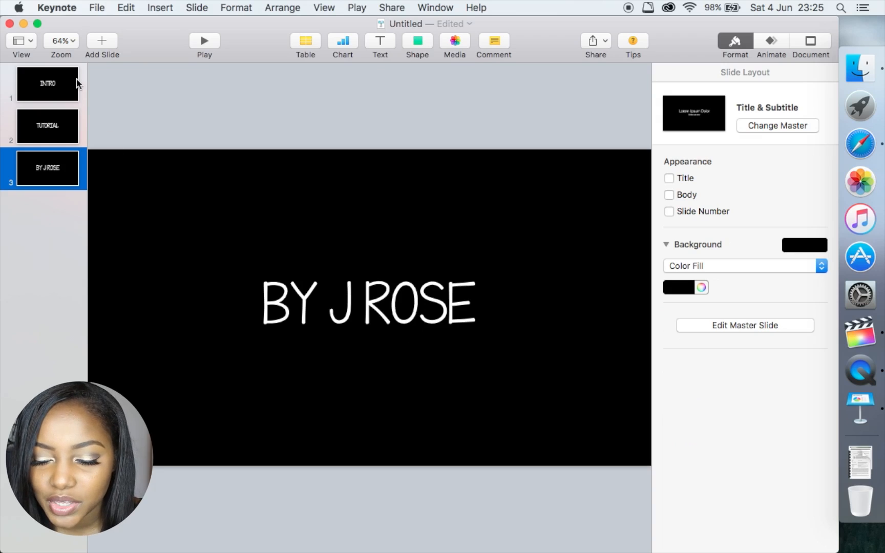
- Preview the Blinds, Drop, Dissolve and Confetti transitions, then apply Dissolve to the INTRO slide
{"action": "left_click", "coordinate": [65, 92]}
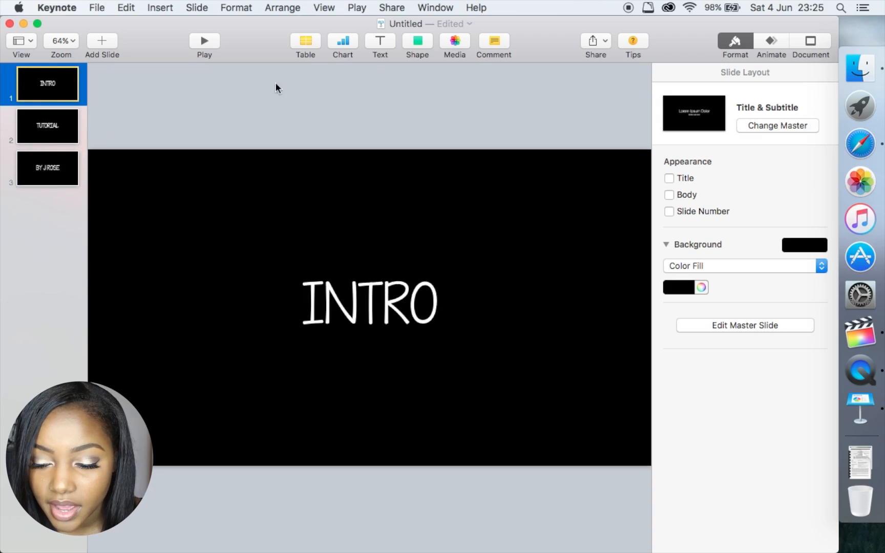
{"action": "left_click", "coordinate": [770, 42]}
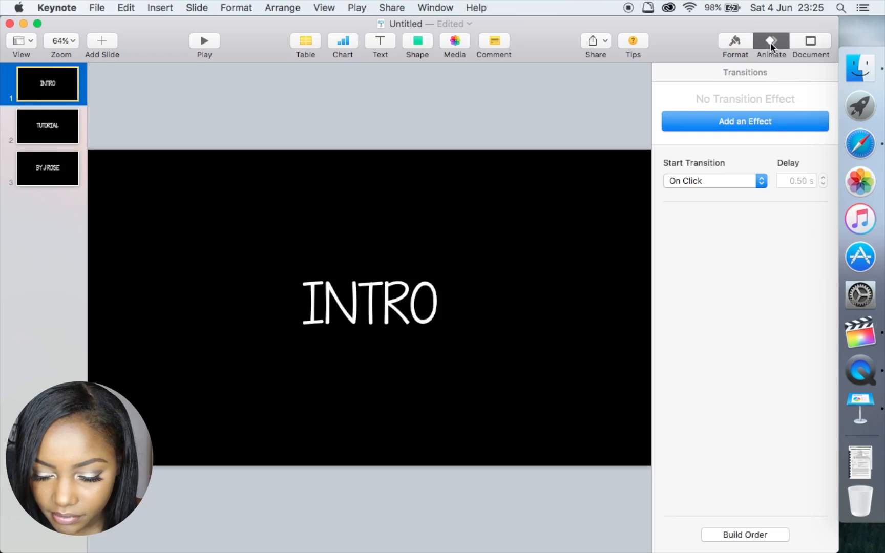
{"action": "left_click", "coordinate": [741, 125]}
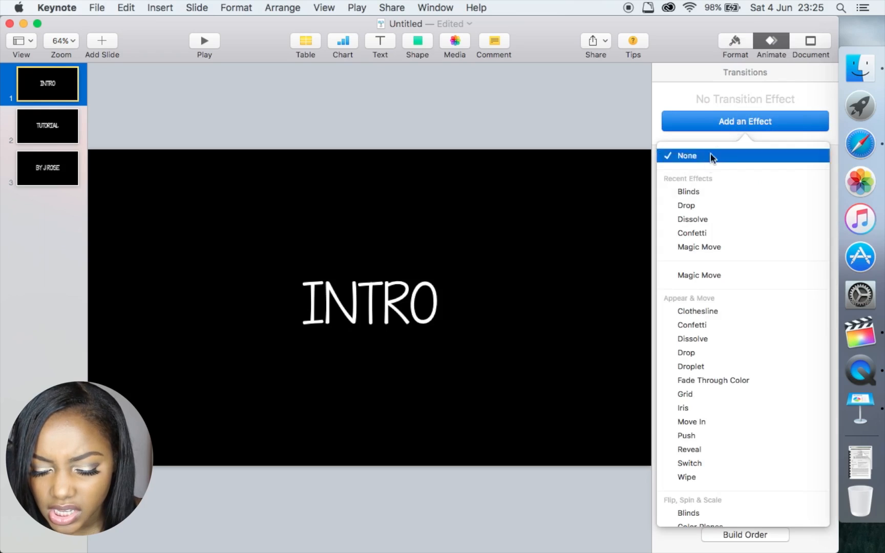
{"action": "mouse_move", "coordinate": [698, 195]}
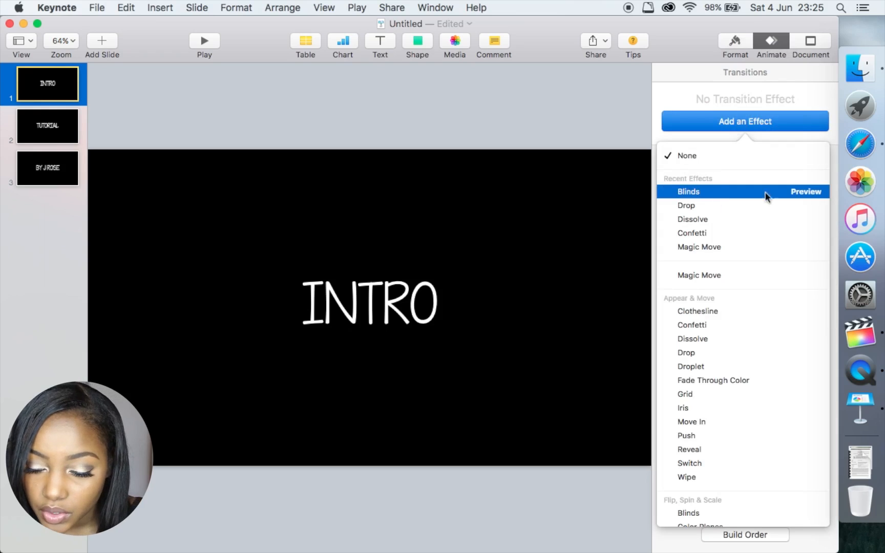
{"action": "left_click", "coordinate": [806, 191]}
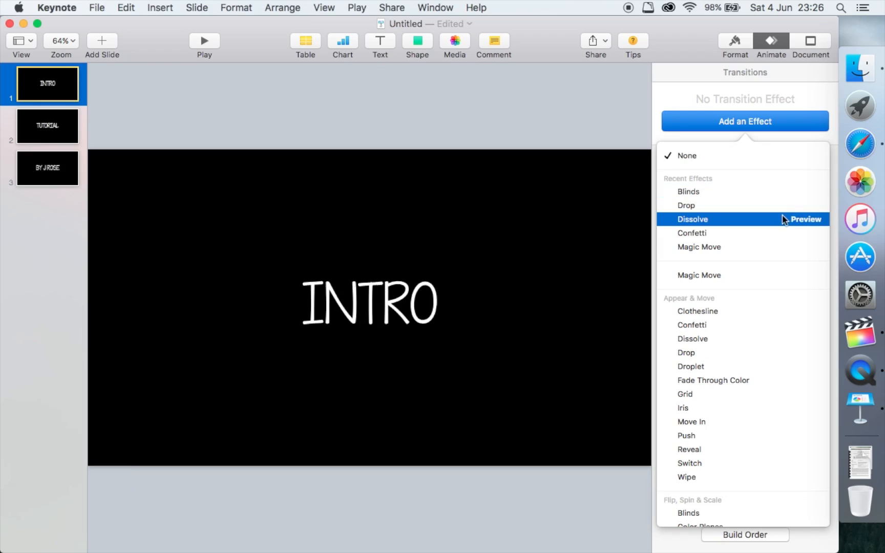
{"action": "left_click", "coordinate": [800, 206]}
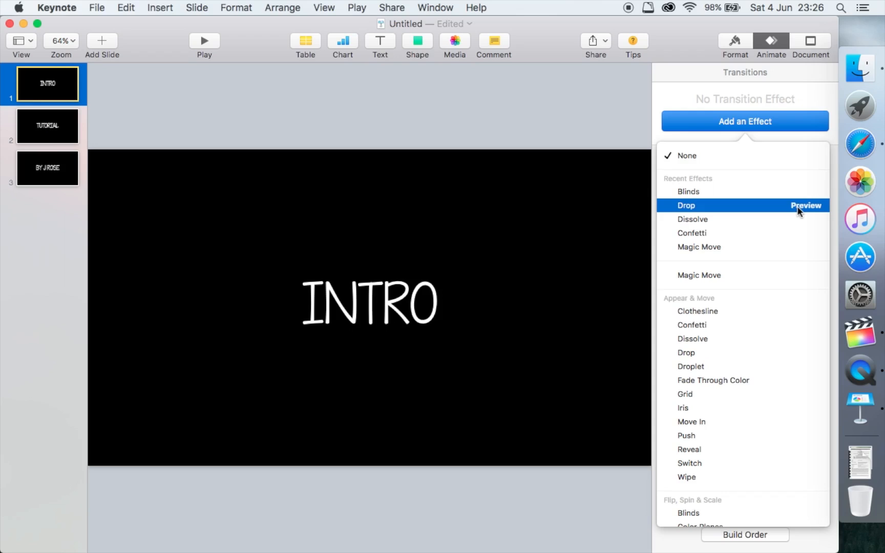
{"action": "left_click", "coordinate": [802, 221]}
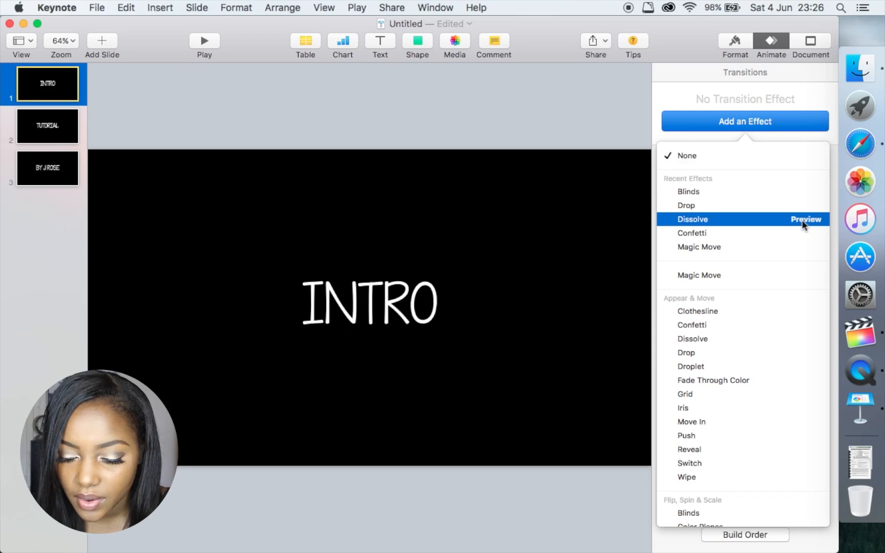
{"action": "left_click", "coordinate": [804, 234]}
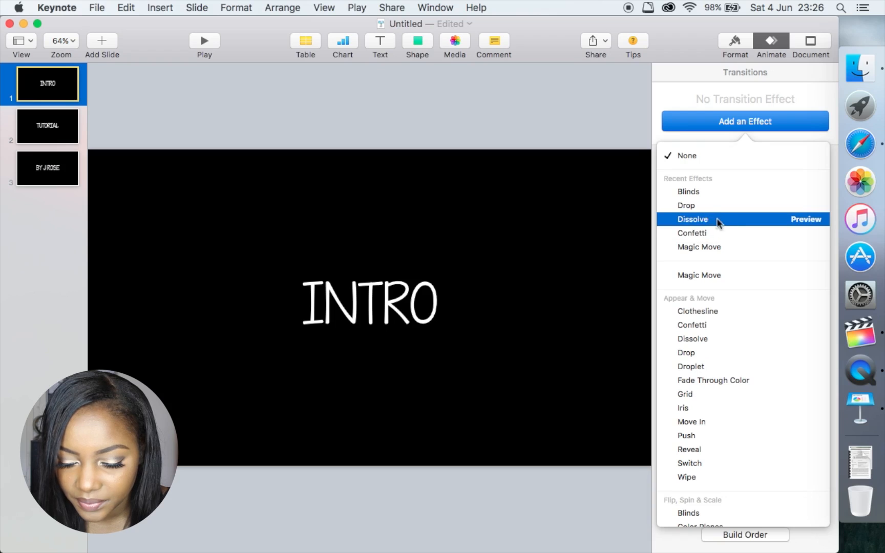
{"action": "left_click", "coordinate": [718, 219]}
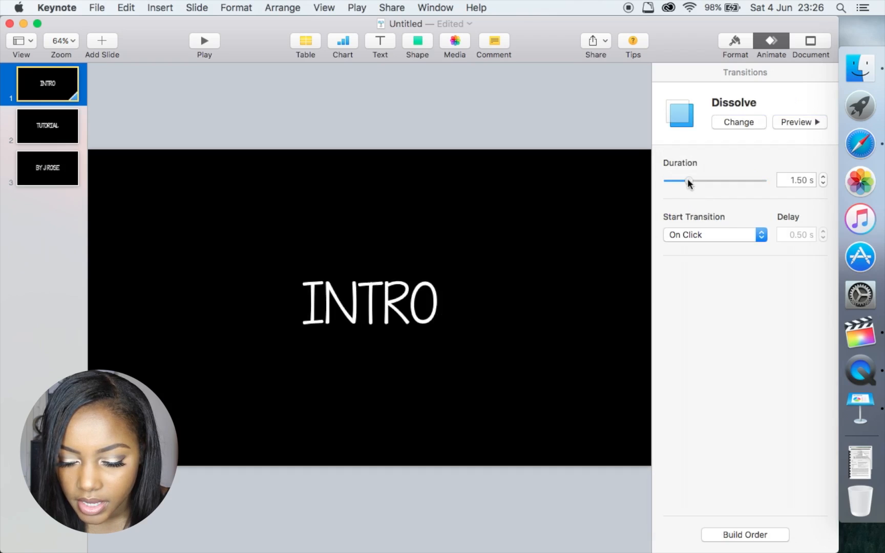
- Set the INTRO Dissolve to 2.00 s starting automatically, then select the TUTORIAL slide
{"action": "mouse_move", "coordinate": [687, 180]}
{"action": "left_mouse_down"}
{"action": "mouse_move", "coordinate": [707, 180]}
{"action": "mouse_move", "coordinate": [691, 180]}
{"action": "left_mouse_up"}
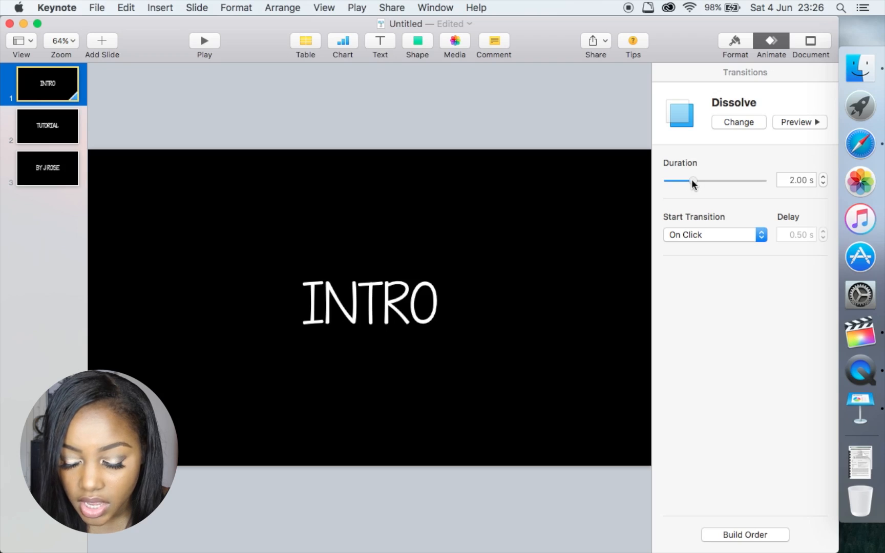
{"action": "left_click", "coordinate": [710, 236]}
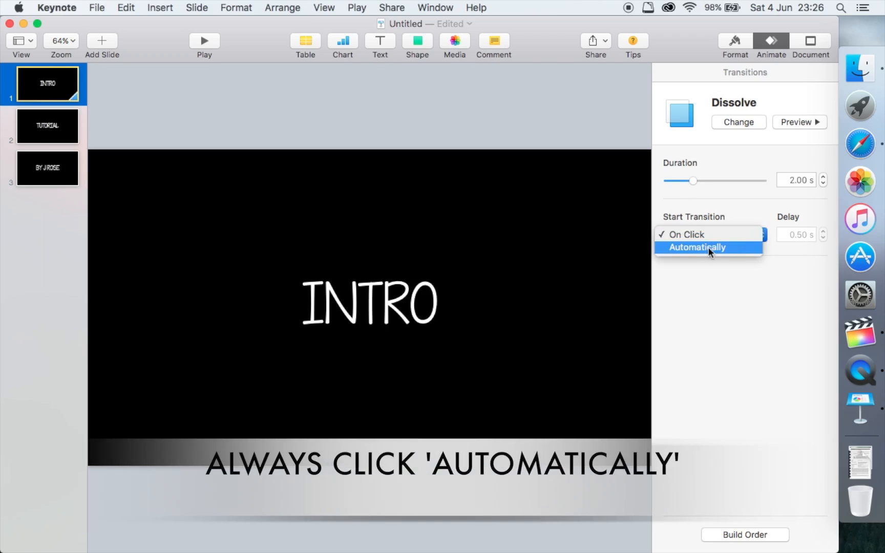
{"action": "left_click", "coordinate": [706, 247]}
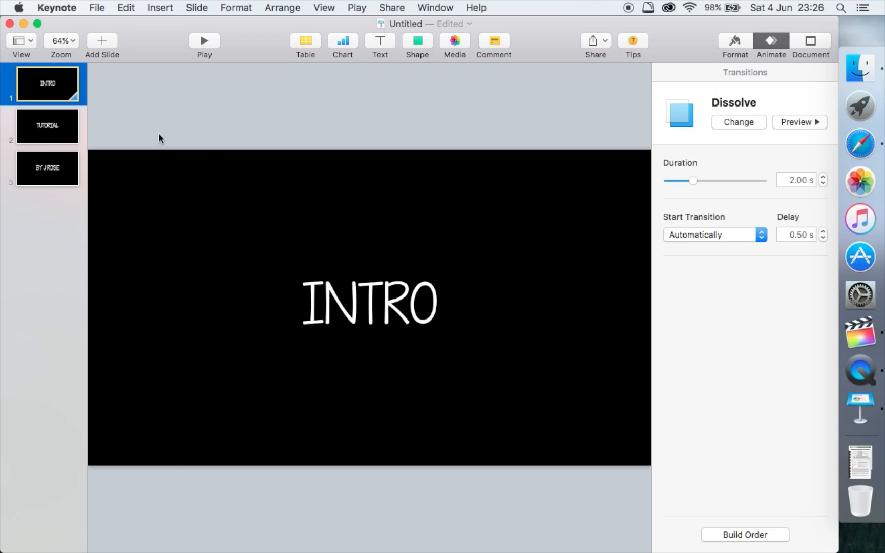
{"action": "left_click", "coordinate": [70, 126]}
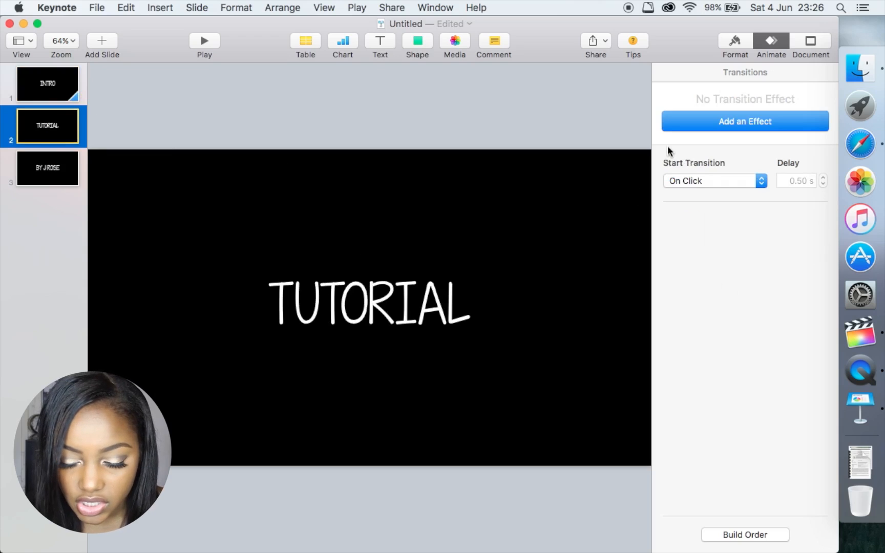
- Apply a 2.00 s automatic Dissolve to the TUTORIAL slide, then select slide 3
{"action": "left_click", "coordinate": [705, 126]}
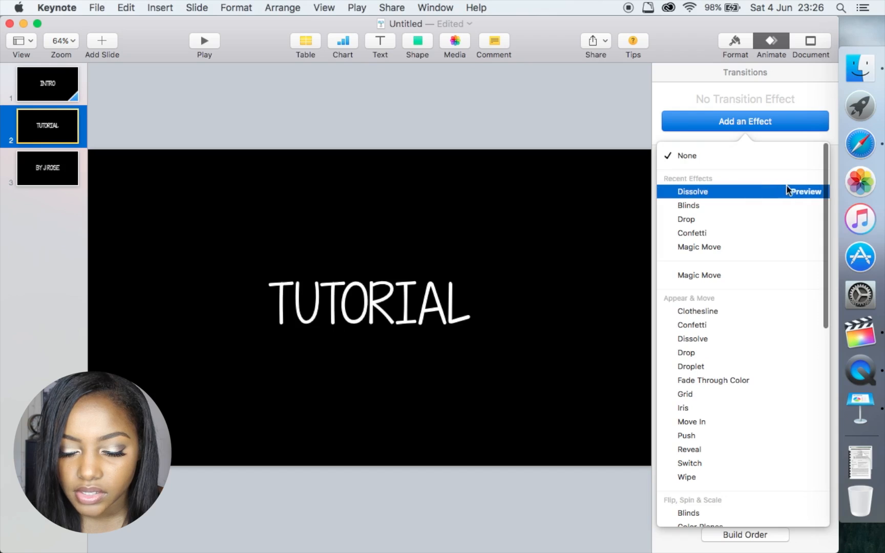
{"action": "left_click", "coordinate": [805, 192]}
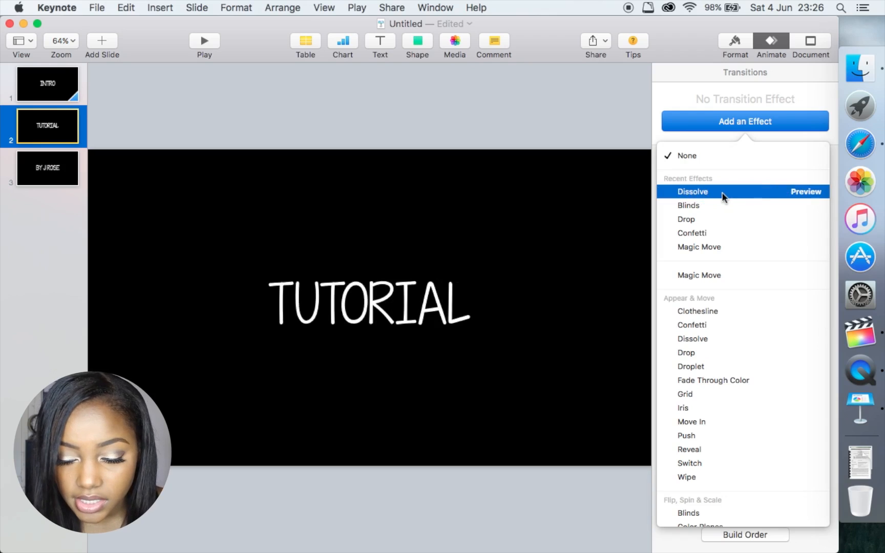
{"action": "left_click", "coordinate": [723, 196]}
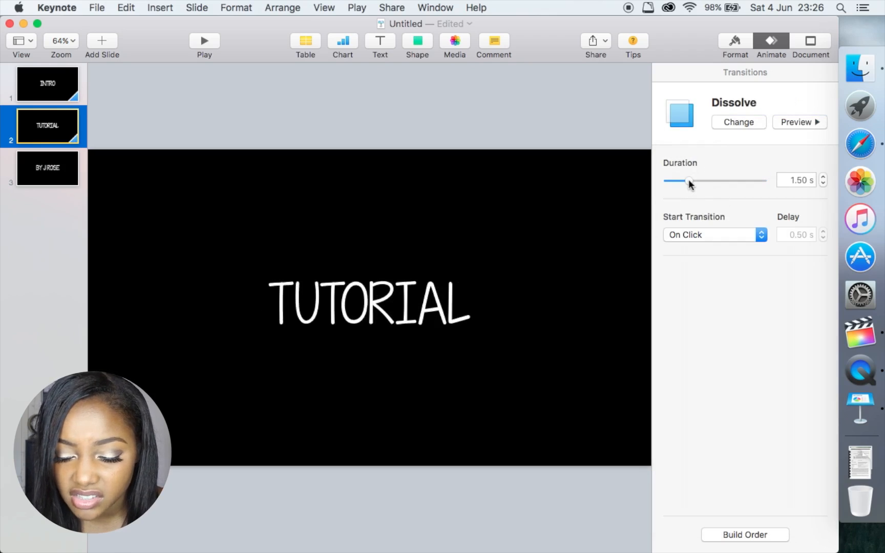
{"action": "left_click_drag", "start_coordinate": [690, 183], "coordinate": [695, 185]}
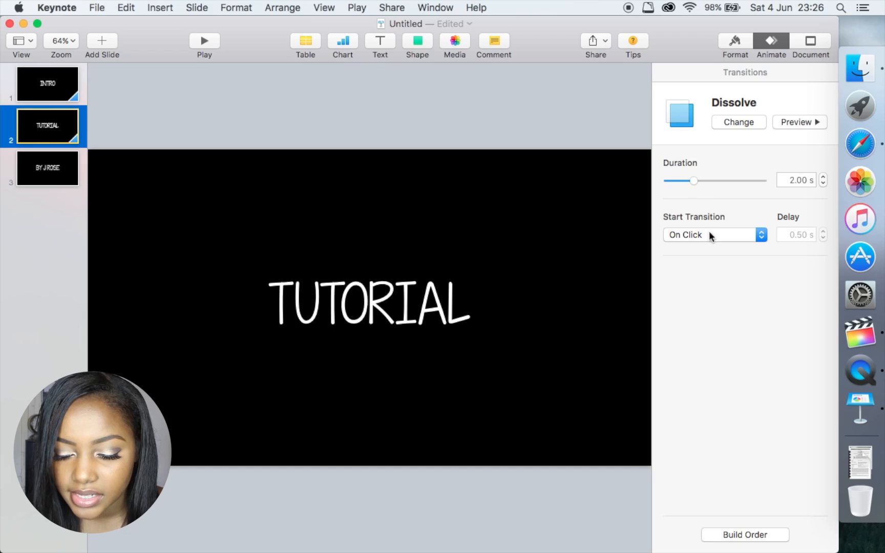
{"action": "left_click", "coordinate": [709, 234]}
{"action": "left_click", "coordinate": [709, 253]}
{"action": "left_click", "coordinate": [46, 174]}
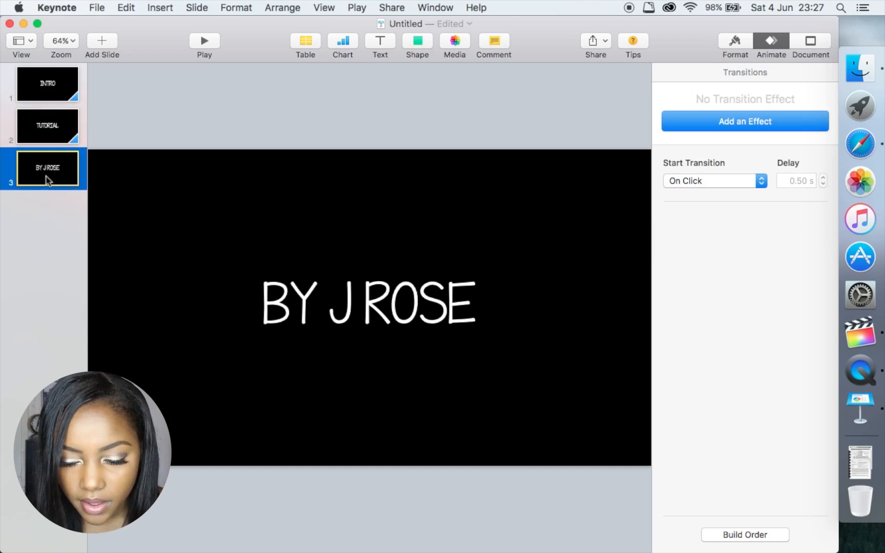
- Give the by-line slide a 2.00 s automatic Dissolve, then play the slideshow from slide 1
{"action": "left_click", "coordinate": [716, 128]}
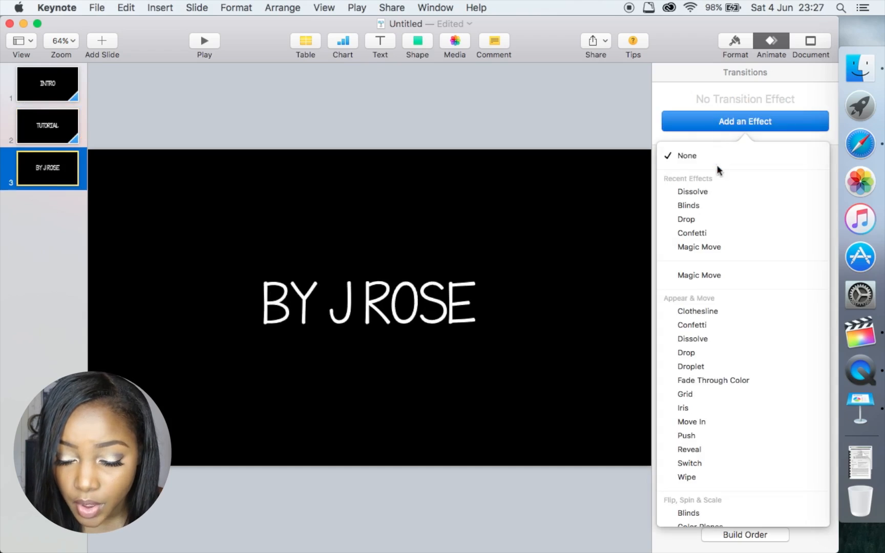
{"action": "left_click", "coordinate": [795, 192]}
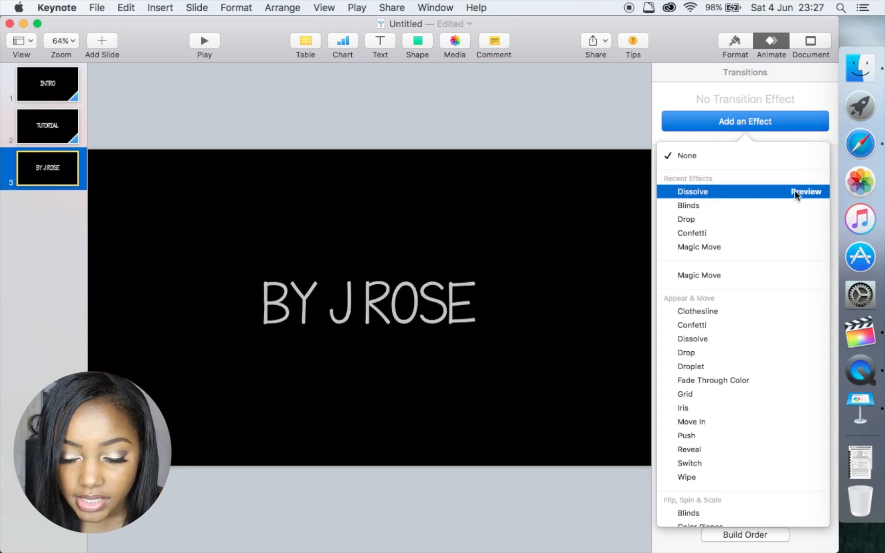
{"action": "left_click", "coordinate": [734, 194]}
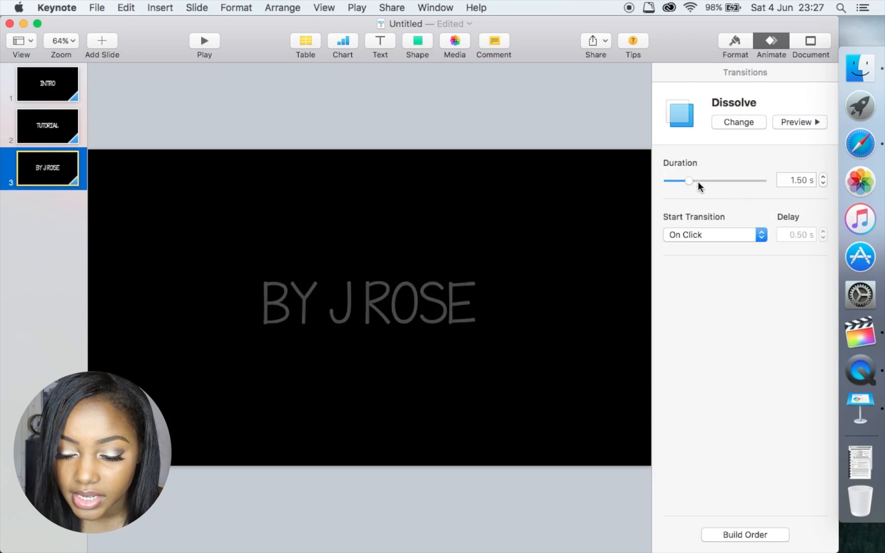
{"action": "left_click_drag", "start_coordinate": [697, 180], "coordinate": [692, 181]}
{"action": "left_click", "coordinate": [711, 237]}
{"action": "left_click", "coordinate": [712, 253]}
{"action": "left_click", "coordinate": [46, 94]}
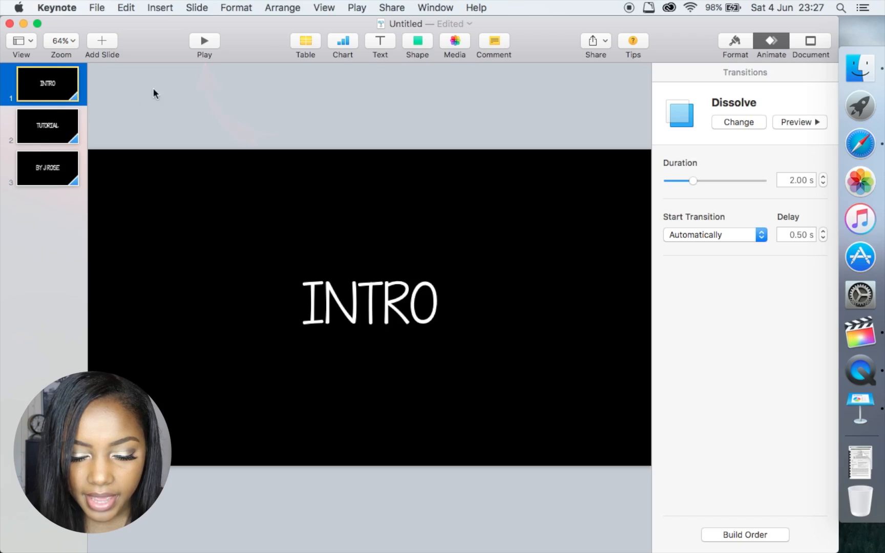
{"action": "left_click", "coordinate": [212, 43]}
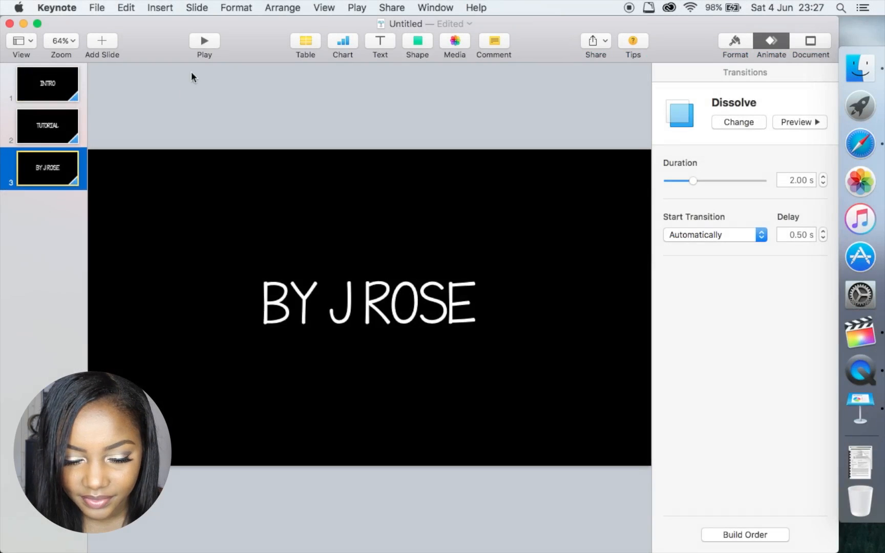
- Start exporting the presentation as a QuickTime movie via File > Export To
{"action": "left_click", "coordinate": [101, 11]}
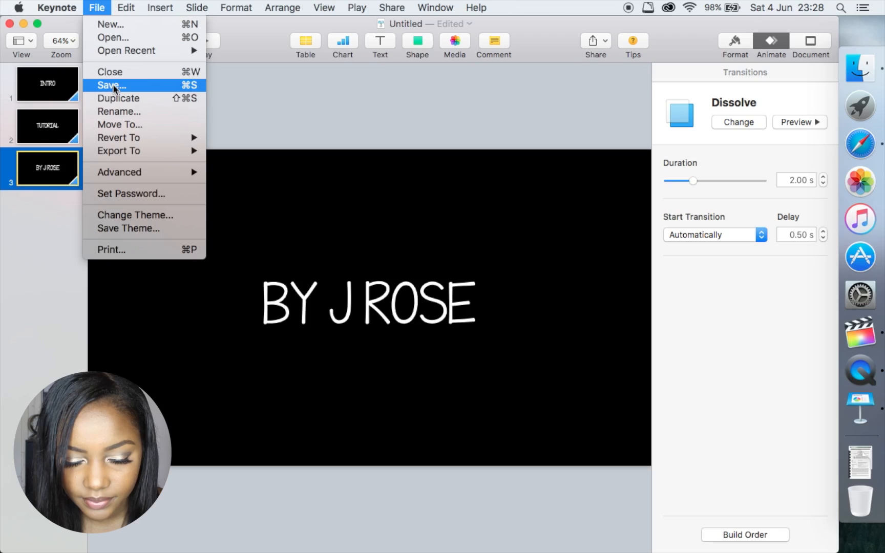
{"action": "mouse_move", "coordinate": [198, 149]}
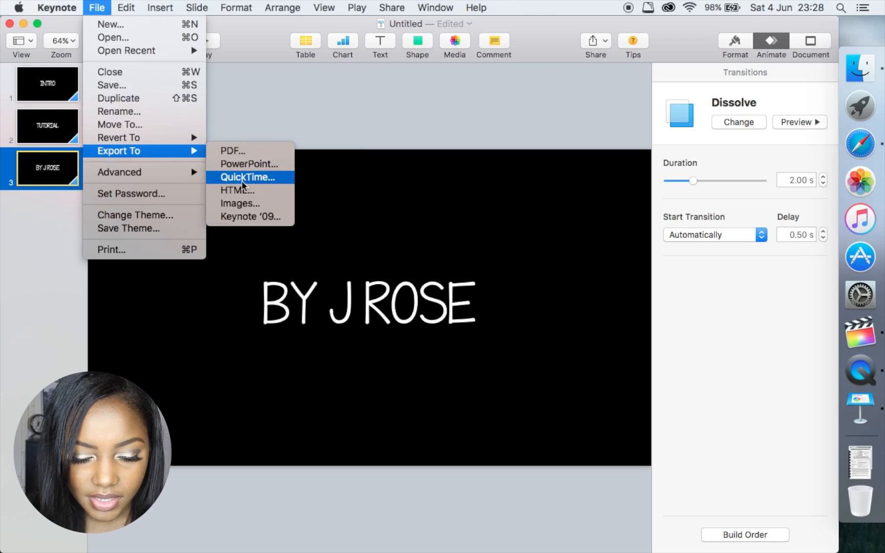
{"action": "left_click", "coordinate": [277, 180]}
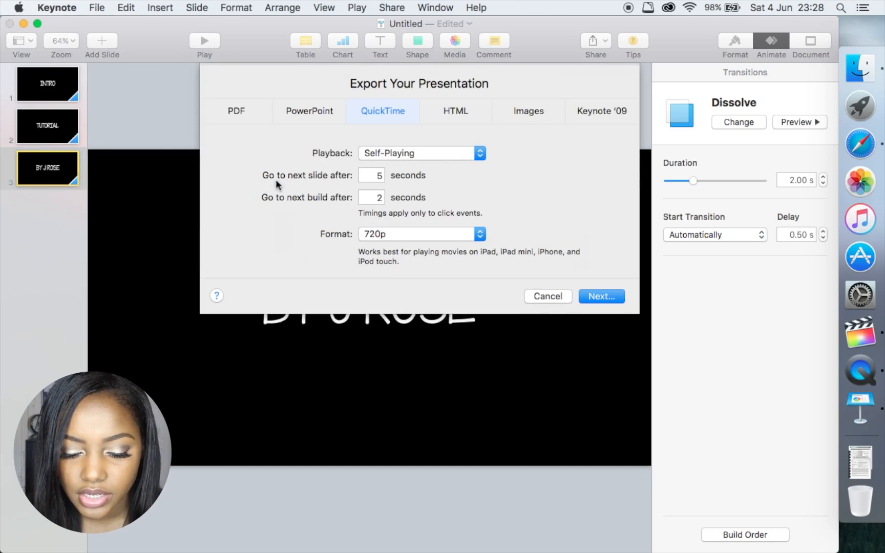
- Set the self-playing QuickTime export to 1080p with 0-second slide and build delays
{"action": "double_click", "coordinate": [378, 176]}
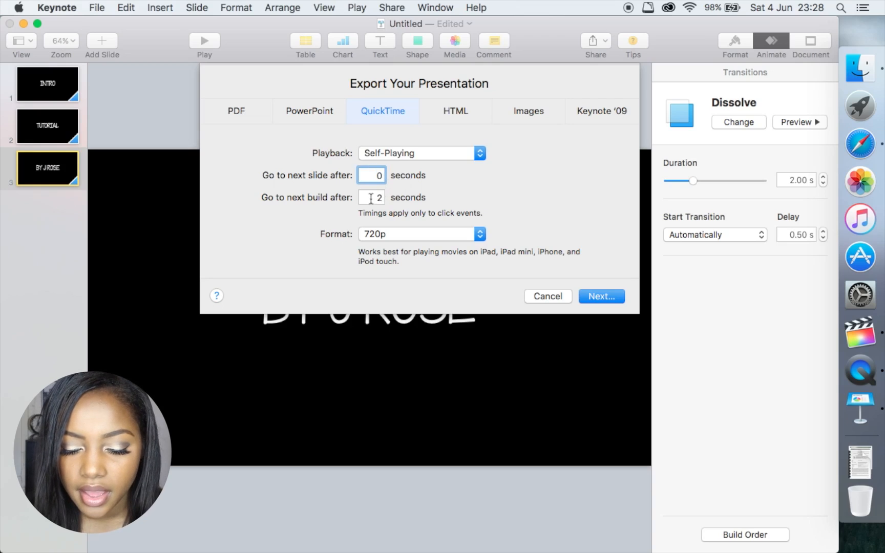
{"action": "double_click", "coordinate": [373, 199]}
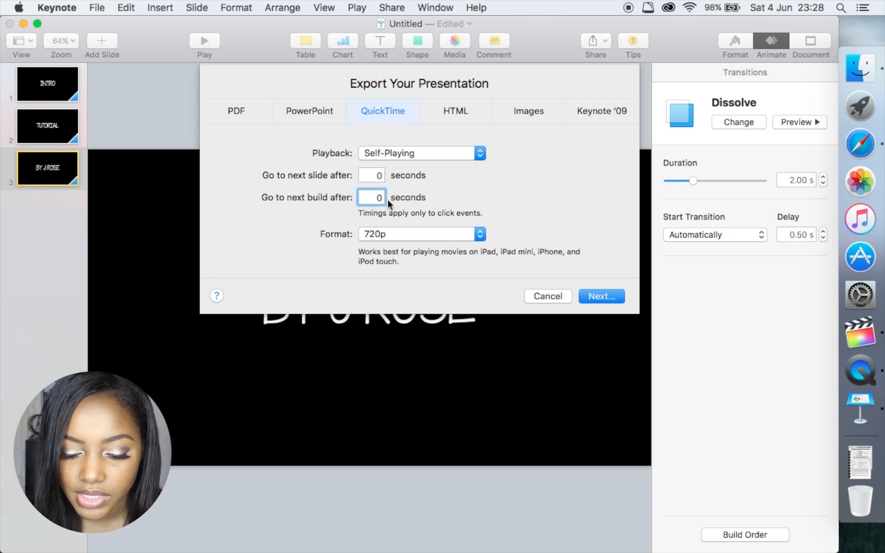
{"action": "left_click", "coordinate": [414, 233]}
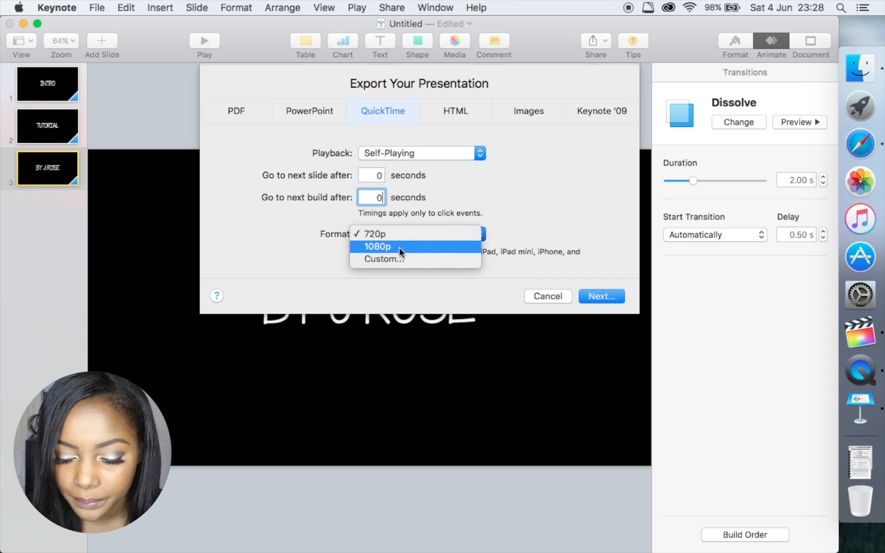
{"action": "left_click", "coordinate": [399, 247]}
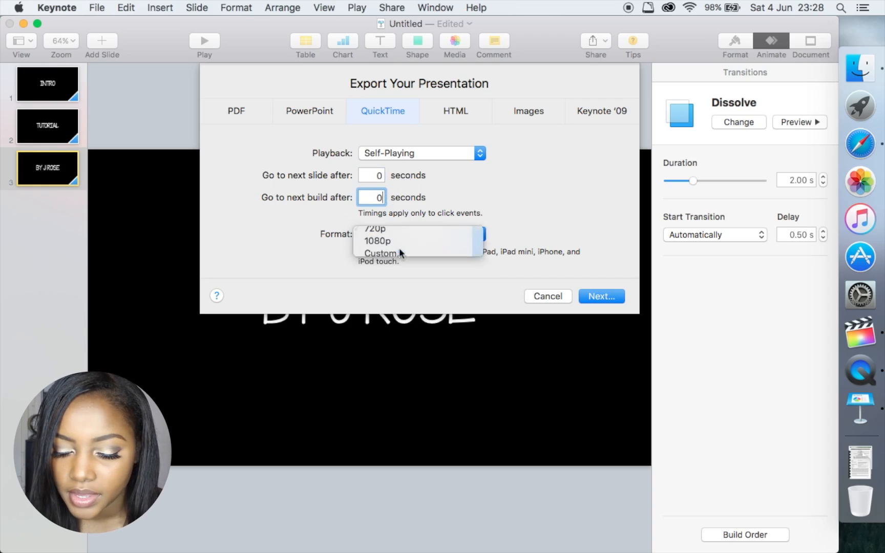
{"action": "left_click", "coordinate": [592, 295]}
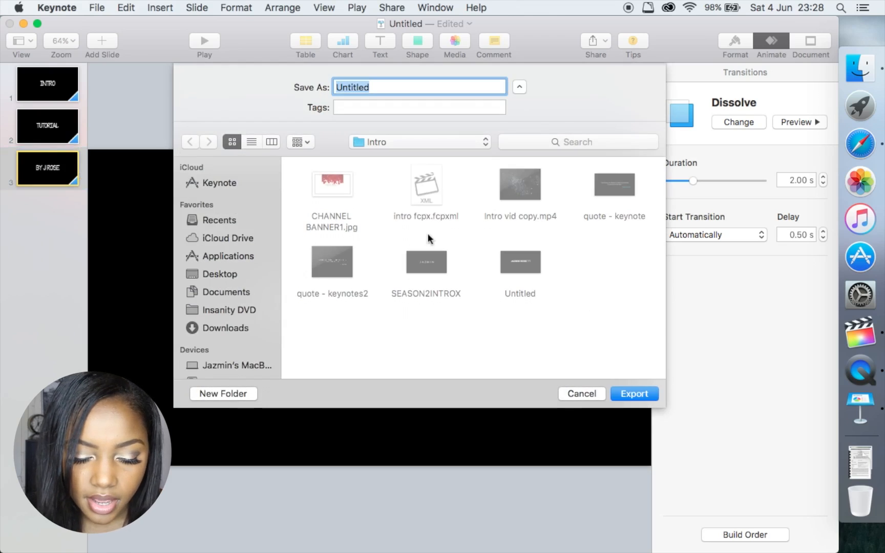
- Save the movie to the Desktop as 'INTRO TUTORIAL' and start the export
{"action": "left_click", "coordinate": [217, 274]}
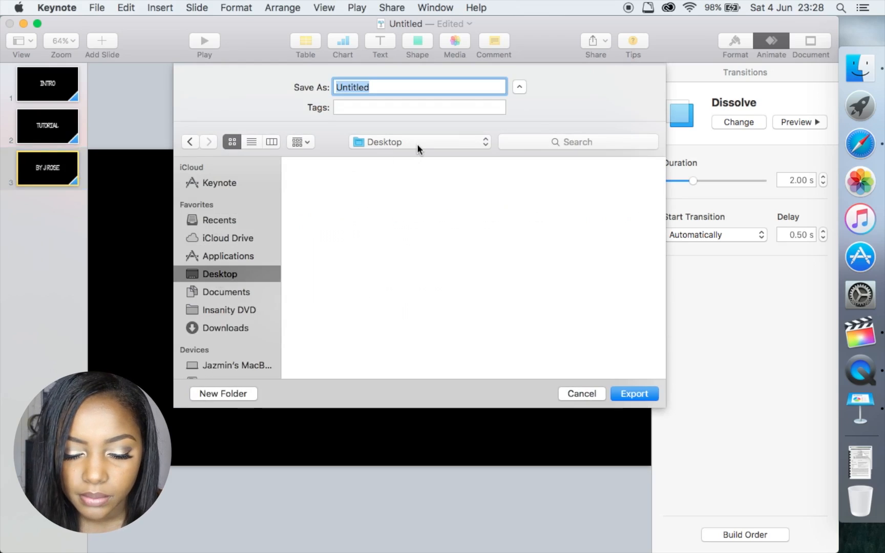
{"action": "type", "text": "INTRO"}
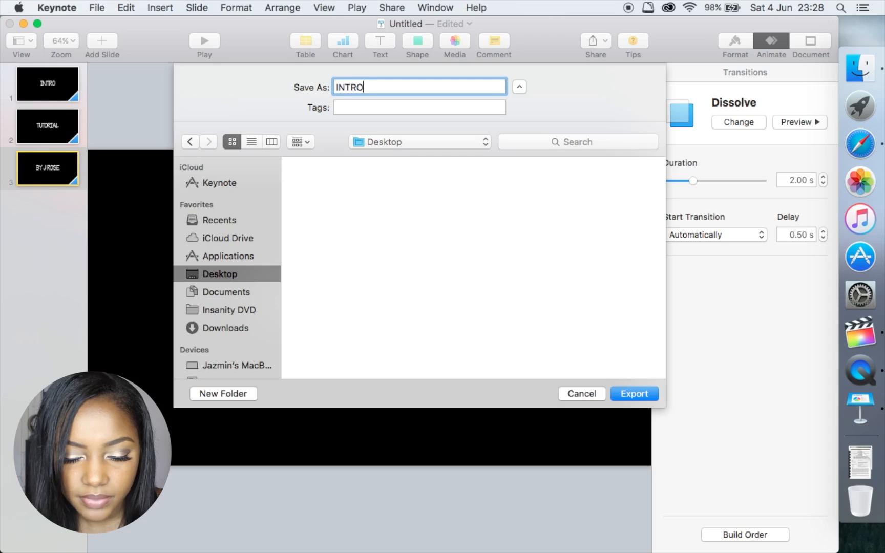
{"action": "type", "text": " TUTORIAL"}
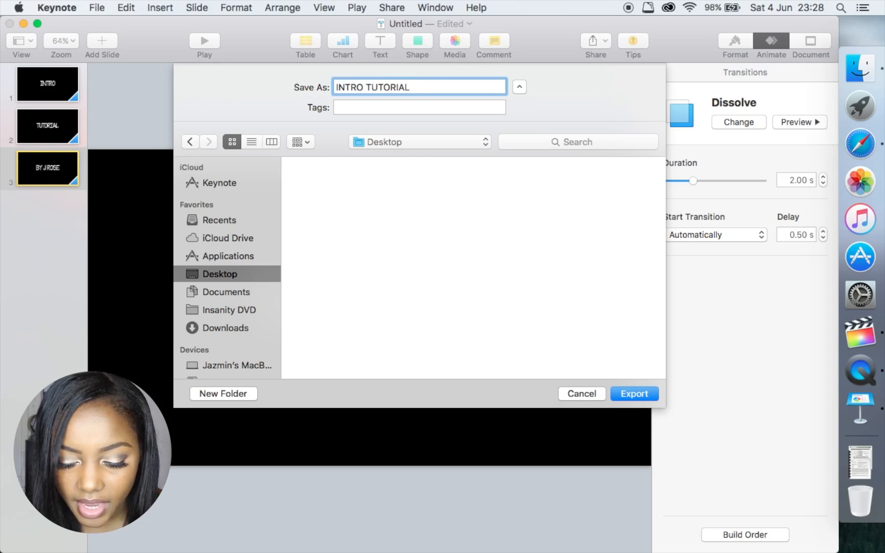
{"action": "left_click", "coordinate": [627, 391]}
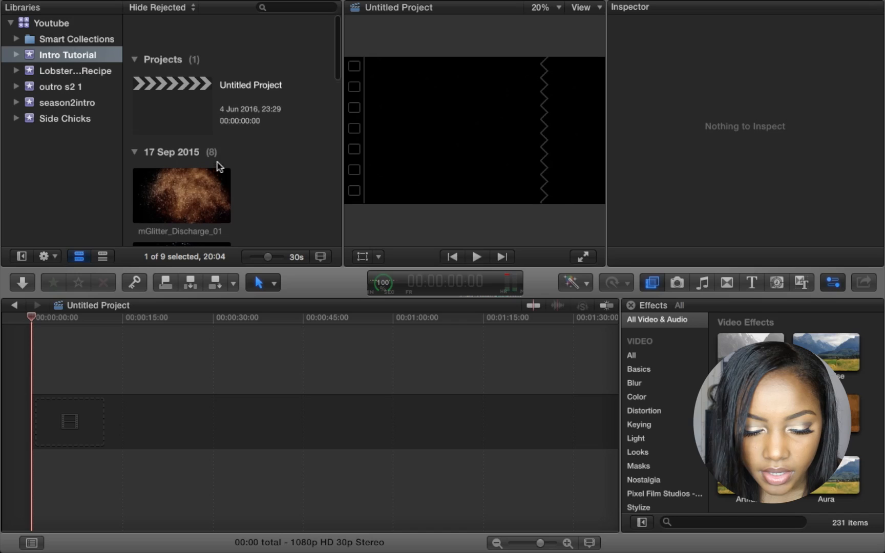
{"action": "scroll", "coordinate": [219, 166], "scroll_direction": "down", "scroll_amount": 2}
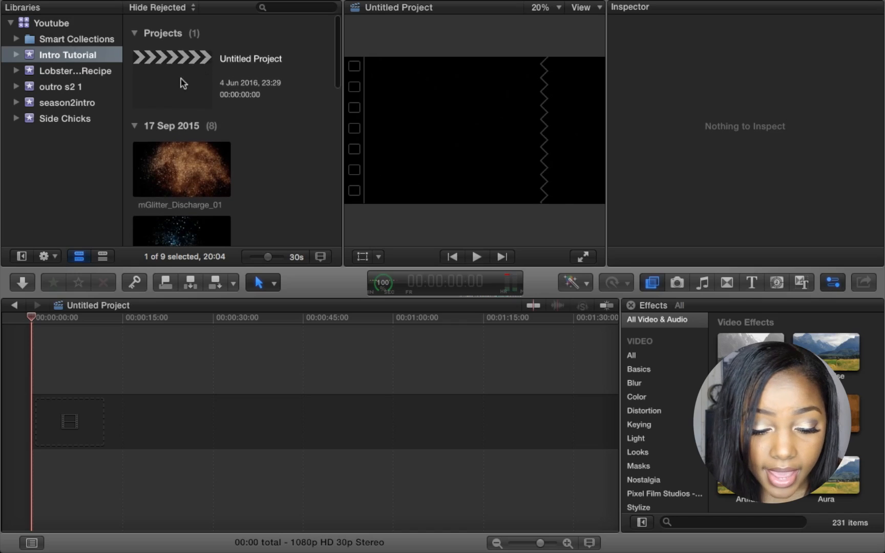
- Import the INTRO TUTORIAL movie from the Desktop into the existing Intro Tutorial event
{"action": "left_click", "coordinate": [18, 288]}
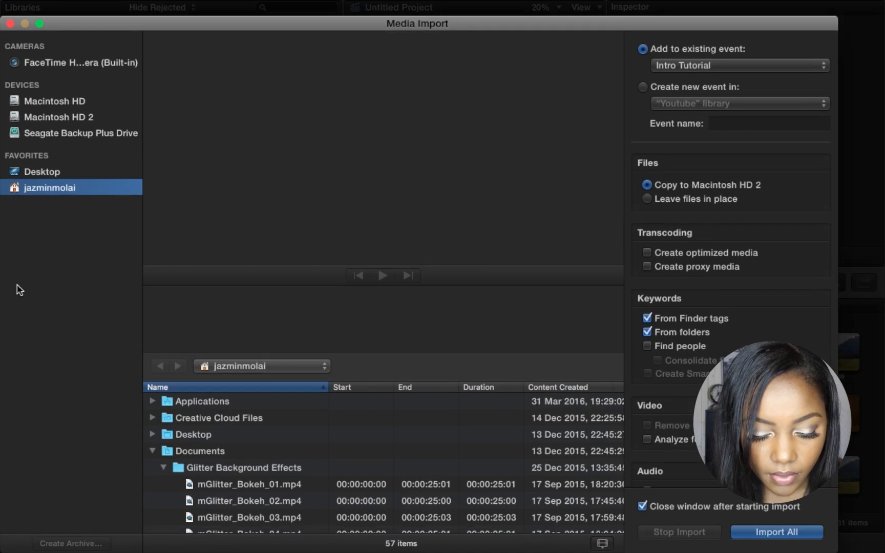
{"action": "left_click", "coordinate": [54, 175]}
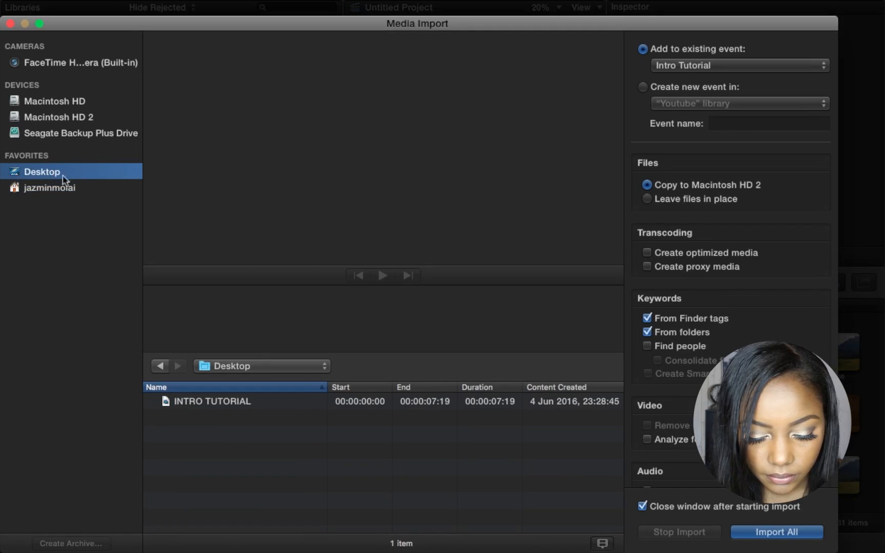
{"action": "left_click", "coordinate": [228, 405]}
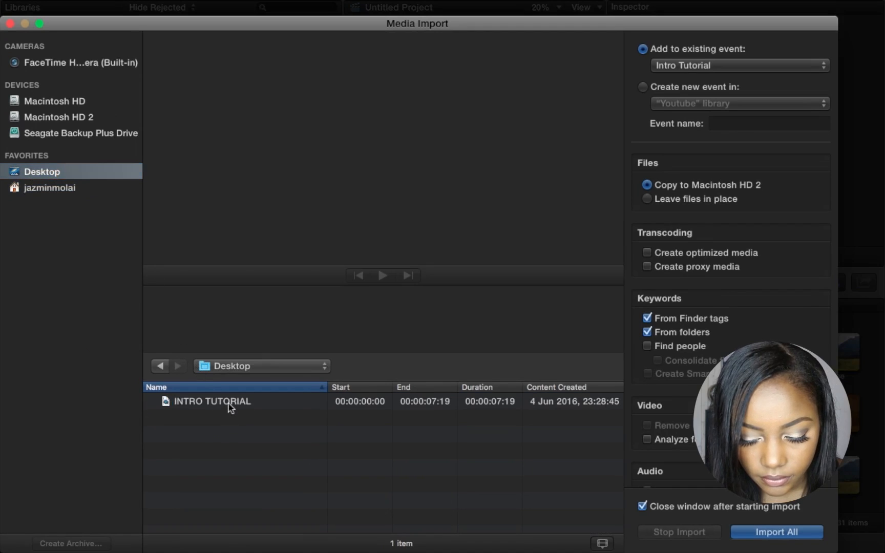
{"action": "left_click", "coordinate": [763, 535]}
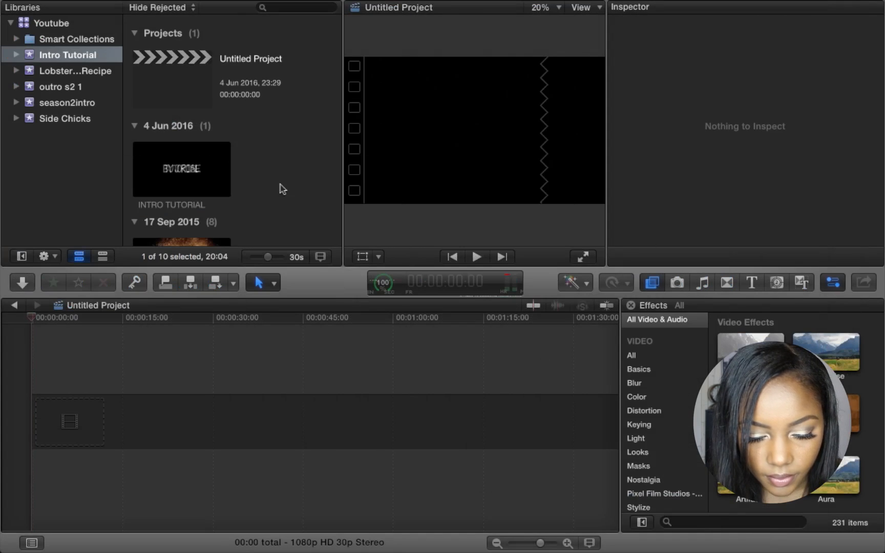
- Place the INTRO TUTORIAL clip at the start of the empty Untitled Project timeline
{"action": "left_click", "coordinate": [177, 156]}
{"action": "left_click", "coordinate": [176, 157]}
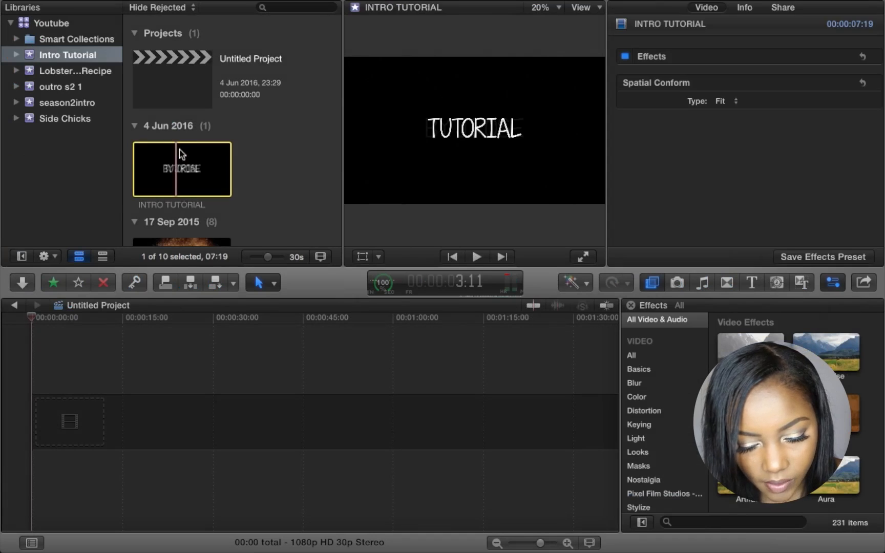
{"action": "left_click_drag", "start_coordinate": [158, 169], "coordinate": [75, 408]}
{"action": "left_click_drag", "start_coordinate": [53, 413], "coordinate": [54, 415]}
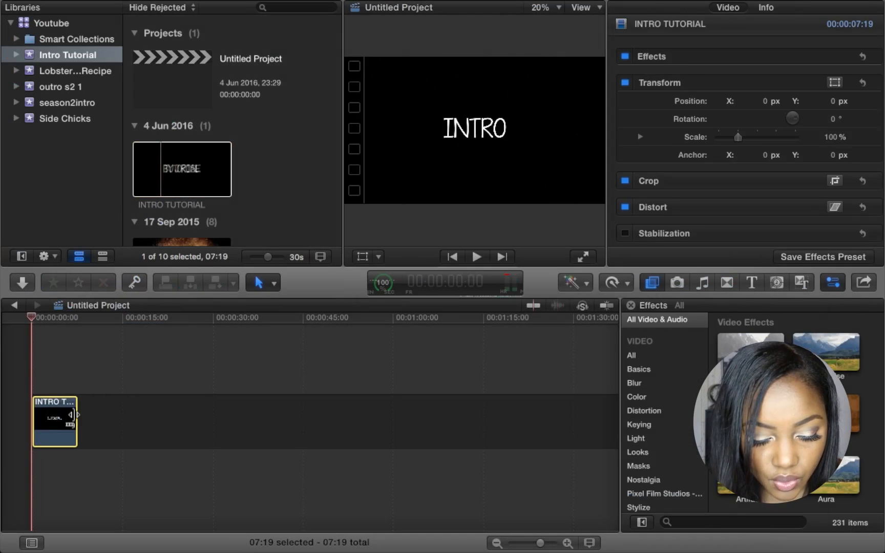
{"action": "left_click", "coordinate": [83, 420]}
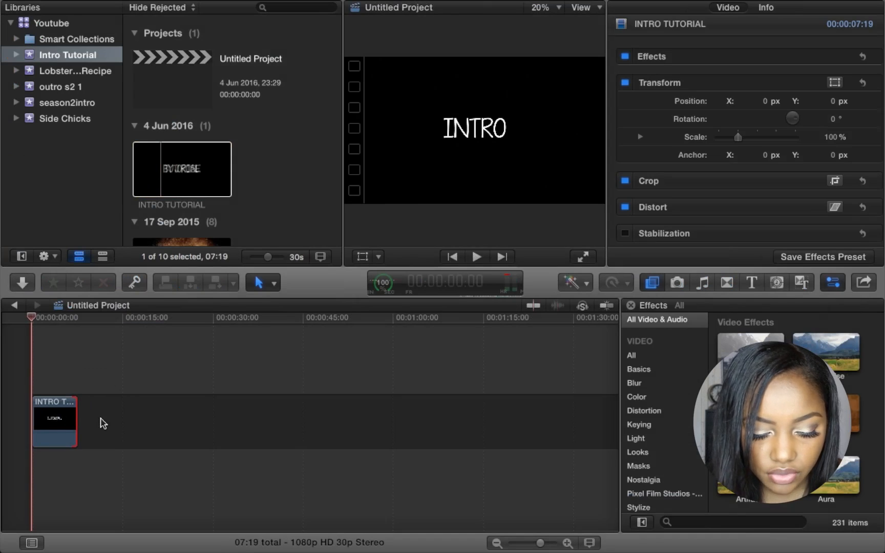
- Zoom the timeline in and play the 07:19 project back from the start
{"action": "scroll", "coordinate": [102, 418], "scroll_direction": "up", "scroll_amount": 5}
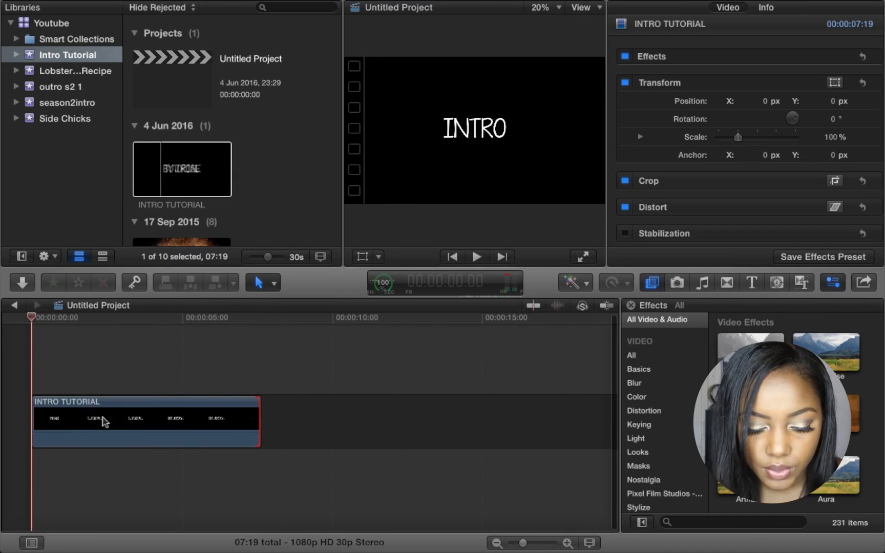
{"action": "scroll", "coordinate": [103, 421], "scroll_direction": "up", "scroll_amount": 3}
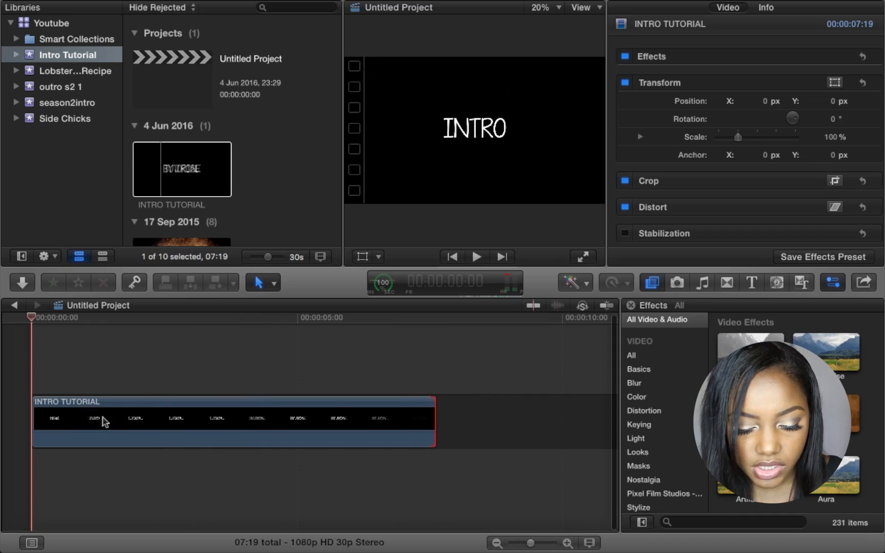
{"action": "left_click", "coordinate": [476, 257]}
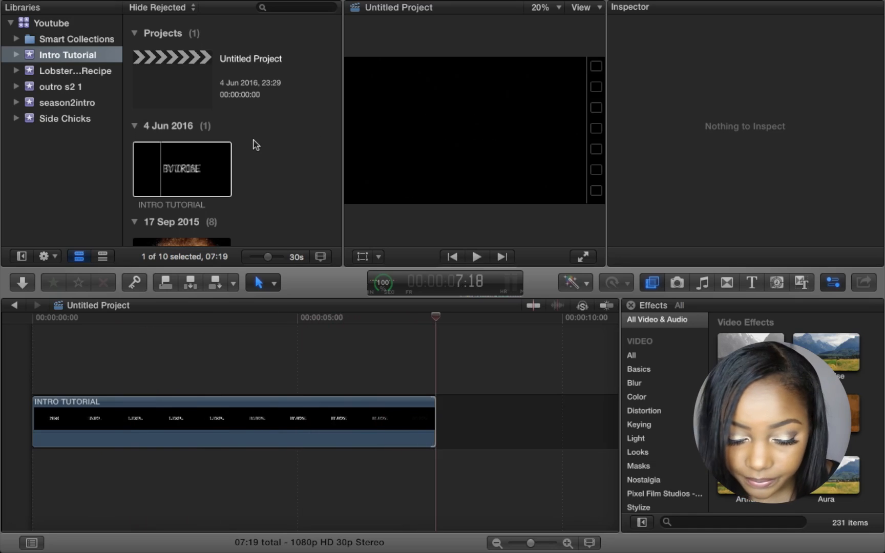
{"action": "scroll", "coordinate": [256, 145], "scroll_direction": "down", "scroll_amount": 5}
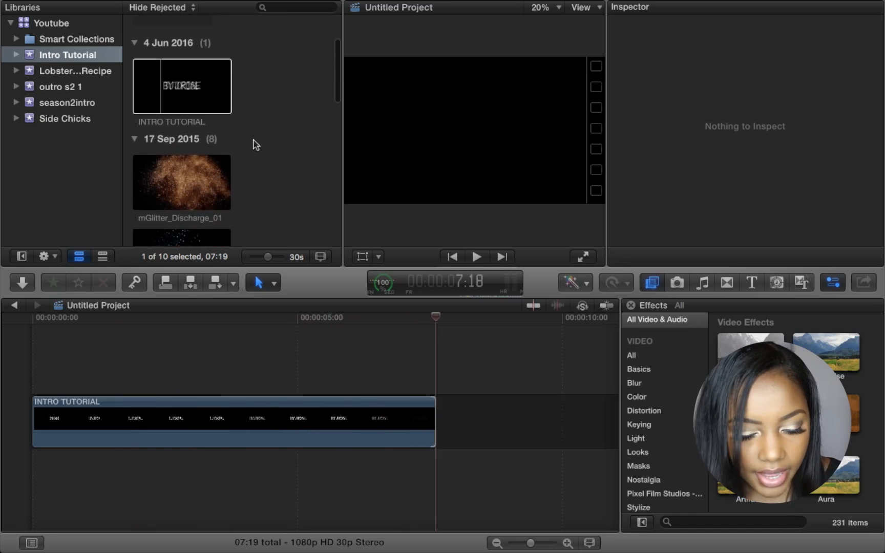
- Preview Discharge_01 and _02, then connect mGlitter_Discharge_03 above INTRO TUTORIAL at the start
{"action": "scroll", "coordinate": [256, 145], "scroll_direction": "down", "scroll_amount": 2}
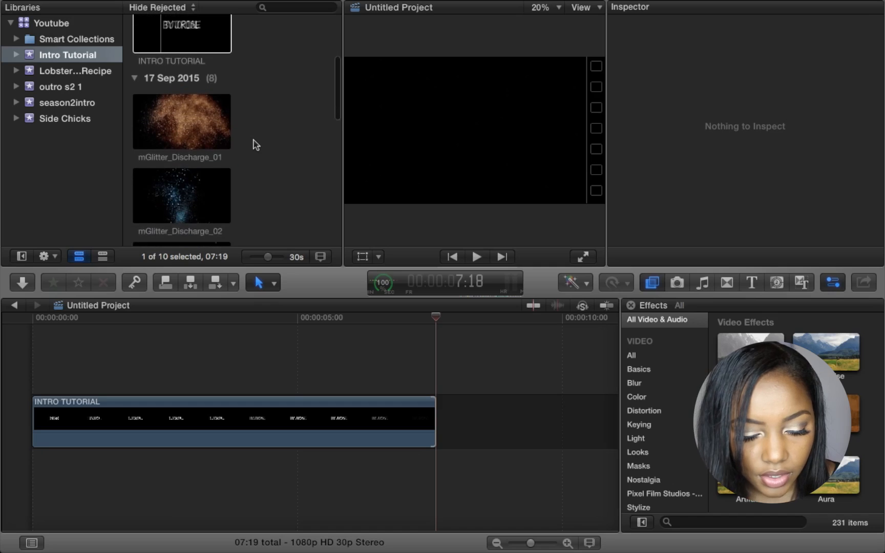
{"action": "left_click", "coordinate": [172, 109]}
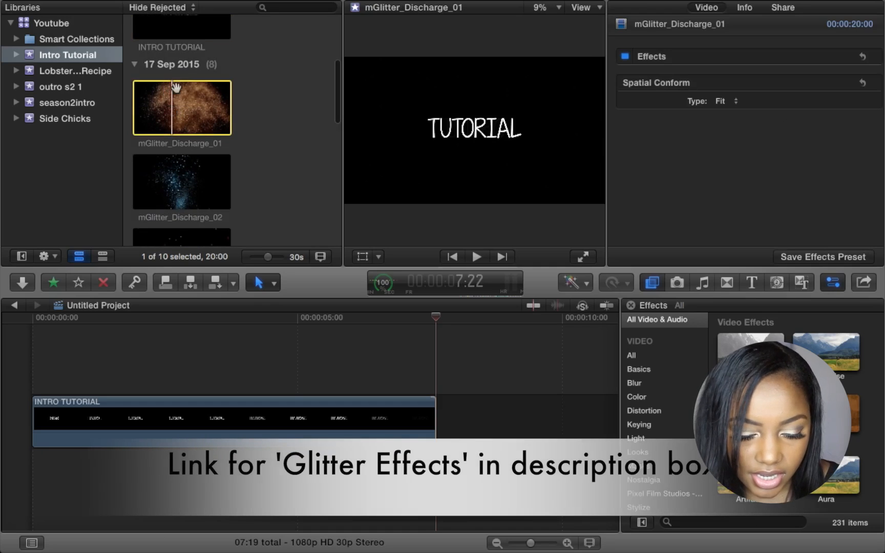
{"action": "scroll", "coordinate": [159, 164], "scroll_direction": "down", "scroll_amount": 4}
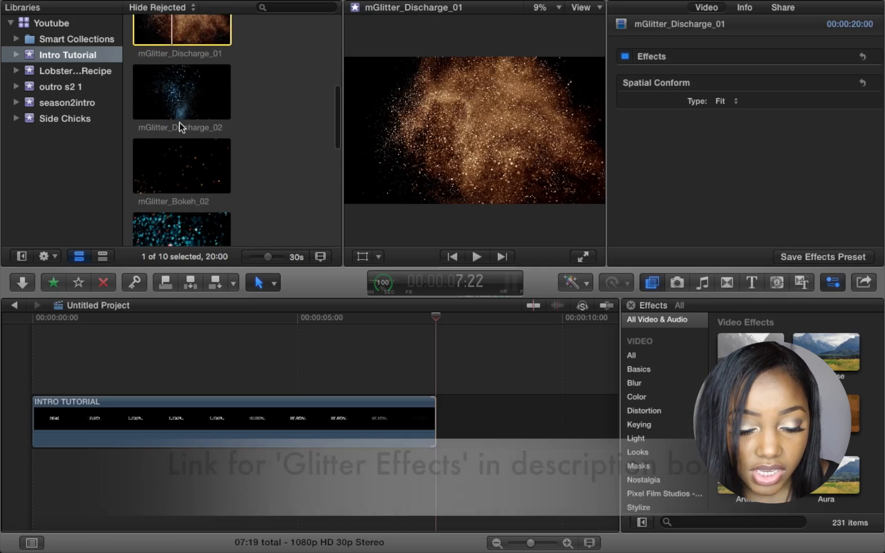
{"action": "left_click", "coordinate": [179, 118]}
{"action": "scroll", "coordinate": [202, 149], "scroll_direction": "down", "scroll_amount": 4}
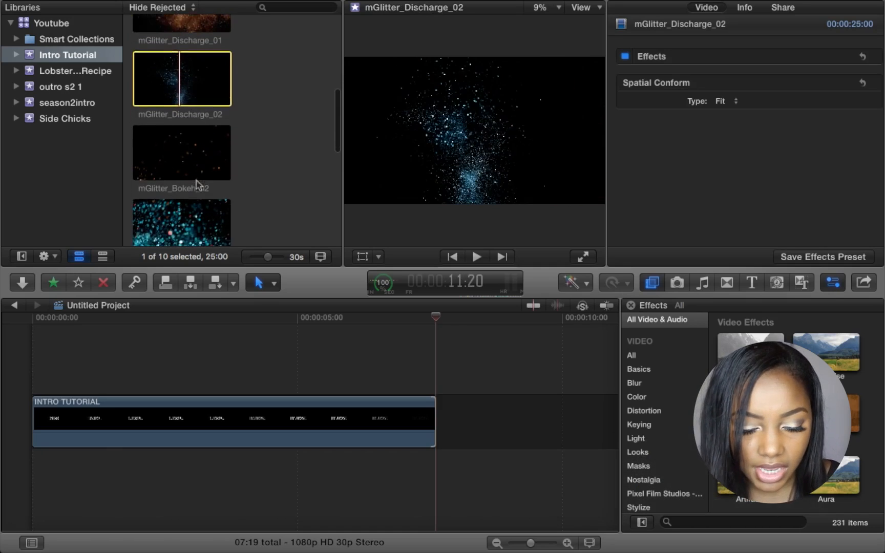
{"action": "left_click", "coordinate": [192, 142]}
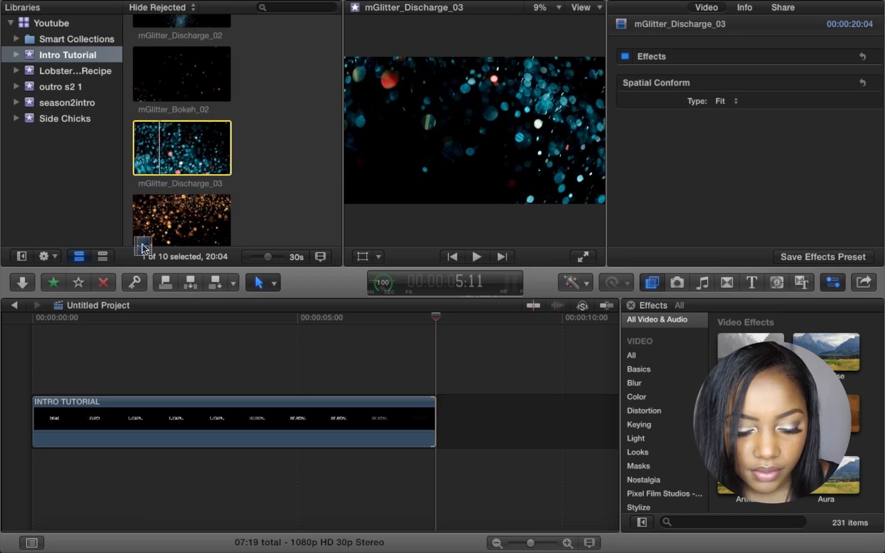
{"action": "left_click_drag", "start_coordinate": [153, 169], "coordinate": [30, 352]}
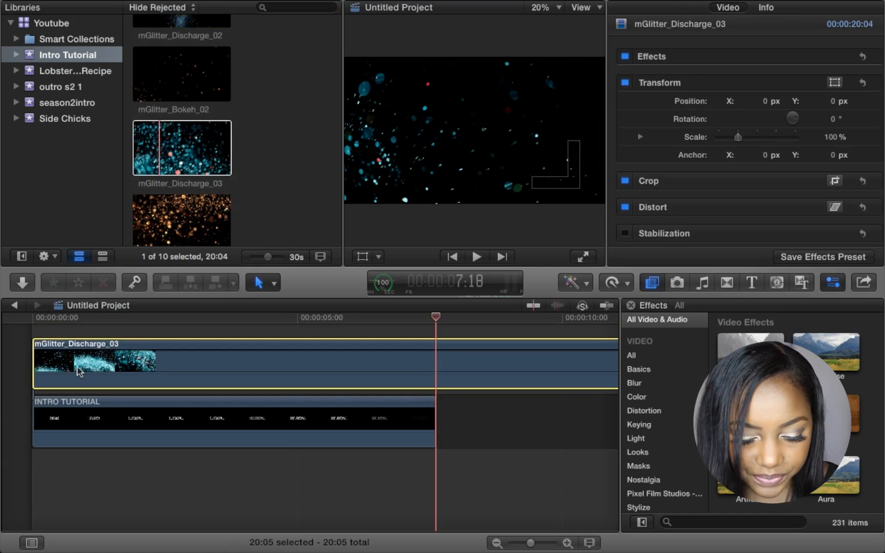
- Retime mGlitter_Discharge_03 to Fast 8x (800%), shortening it to 02:12
{"action": "scroll", "coordinate": [359, 371], "scroll_direction": "right", "scroll_amount": 10}
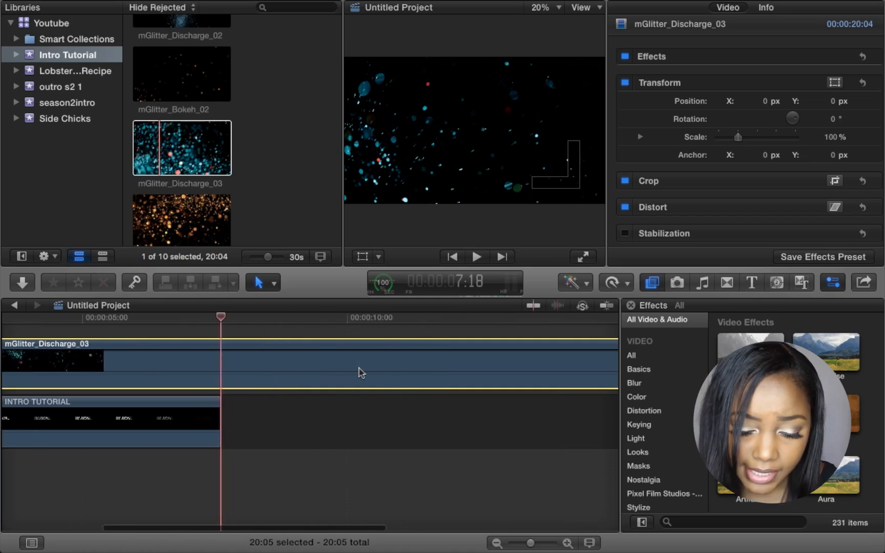
{"action": "scroll", "coordinate": [359, 369], "scroll_direction": "right", "scroll_amount": 3}
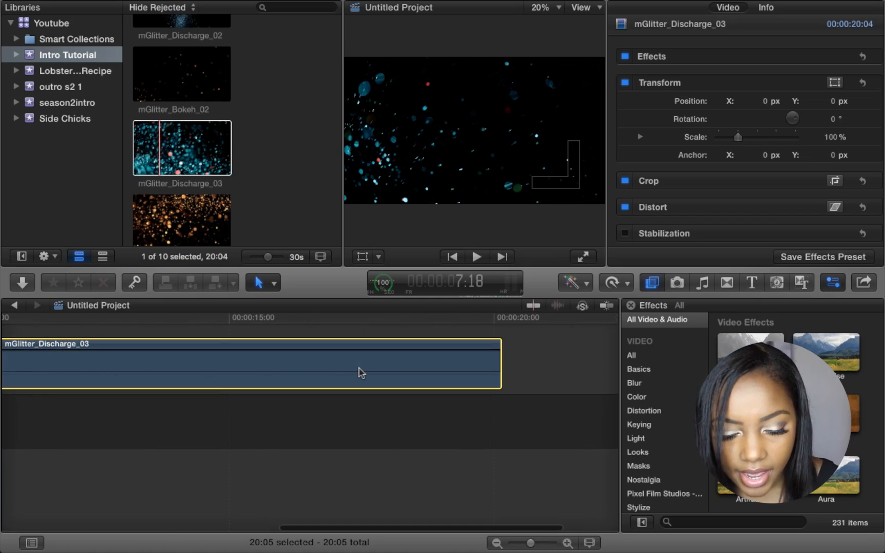
{"action": "left_click", "coordinate": [614, 285]}
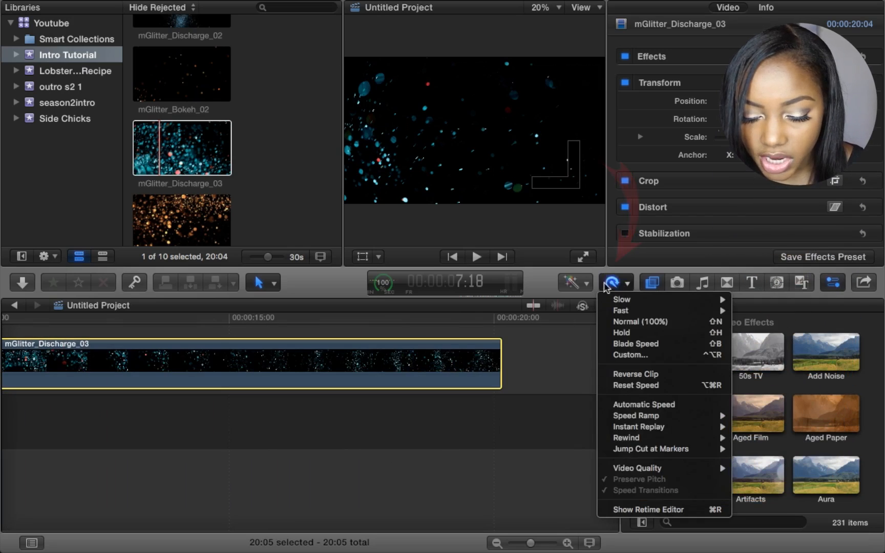
{"action": "mouse_move", "coordinate": [616, 311]}
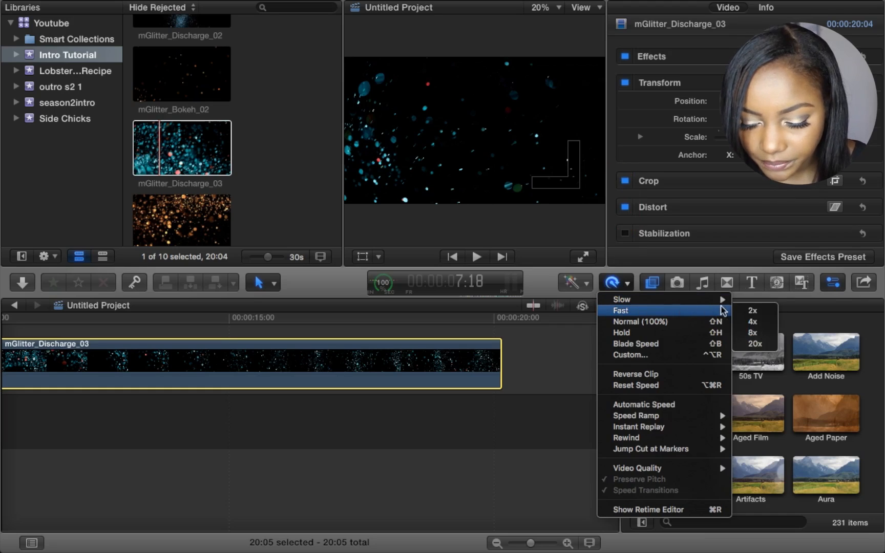
{"action": "left_click", "coordinate": [744, 334]}
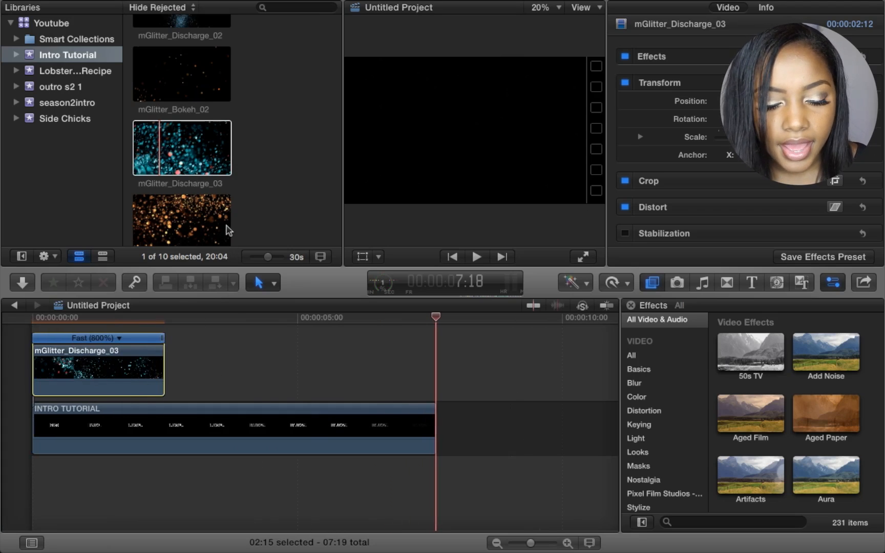
{"action": "scroll", "coordinate": [219, 176], "scroll_direction": "down", "scroll_amount": 5}
{"action": "scroll", "coordinate": [219, 176], "scroll_direction": "down", "scroll_amount": 3}
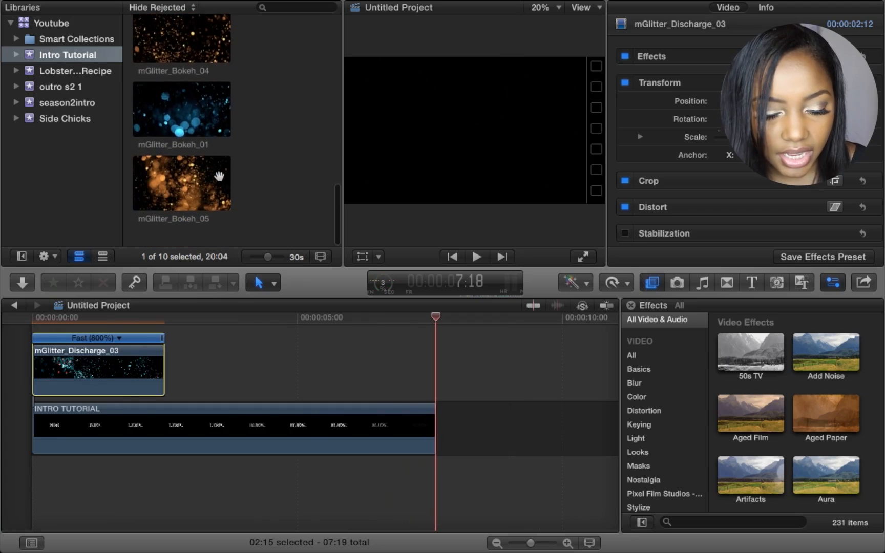
{"action": "scroll", "coordinate": [219, 175], "scroll_direction": "up", "scroll_amount": 10}
{"action": "scroll", "coordinate": [220, 175], "scroll_direction": "up", "scroll_amount": 2}
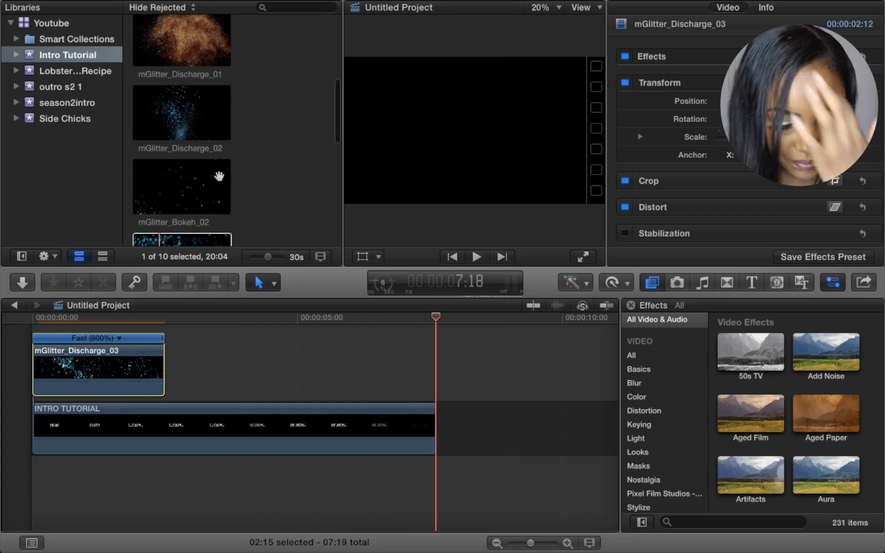
- Add mGlitter_Discharge_02 to the timeline after Discharge_03 and speed it to 800%
{"action": "left_click", "coordinate": [187, 126]}
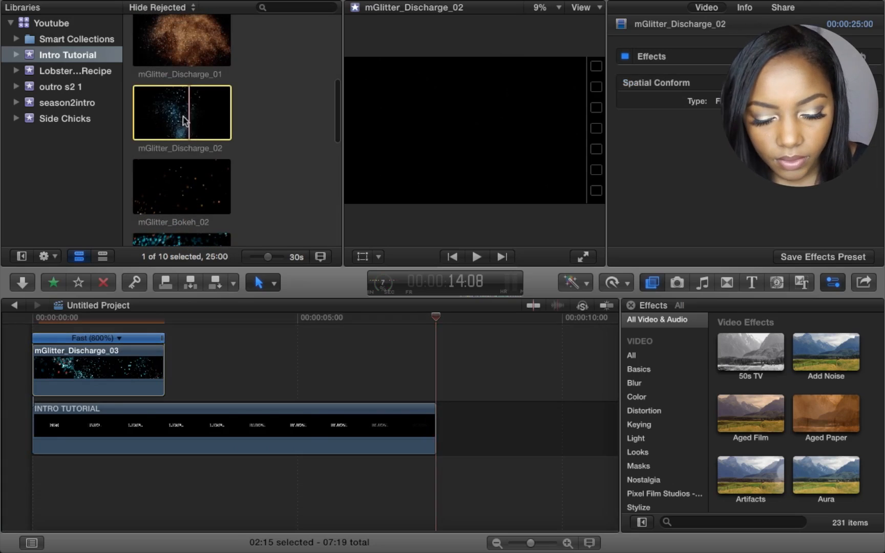
{"action": "left_click", "coordinate": [163, 120]}
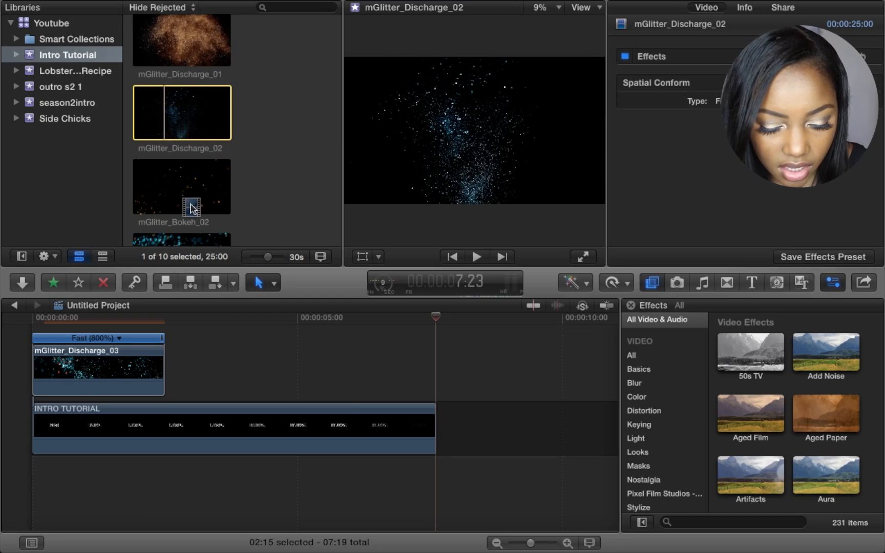
{"action": "left_click", "coordinate": [193, 284]}
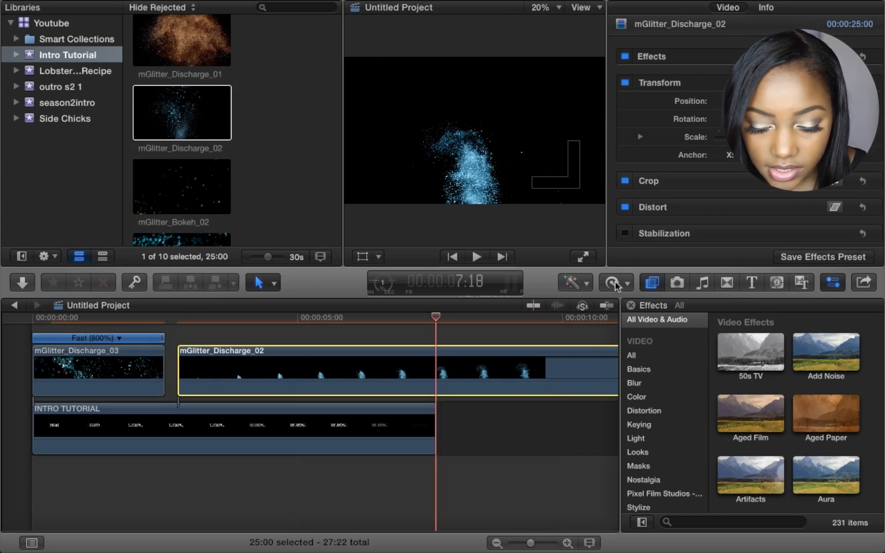
{"action": "left_click", "coordinate": [616, 285]}
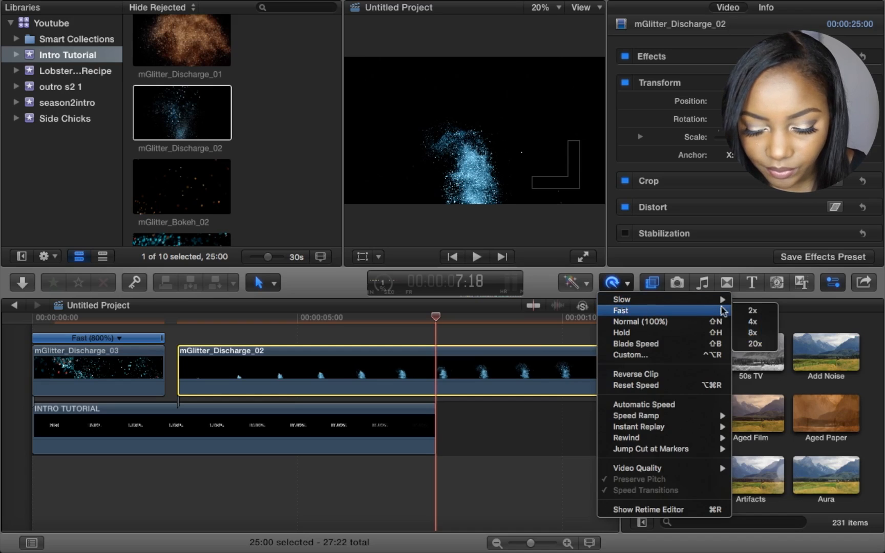
{"action": "left_click", "coordinate": [740, 332]}
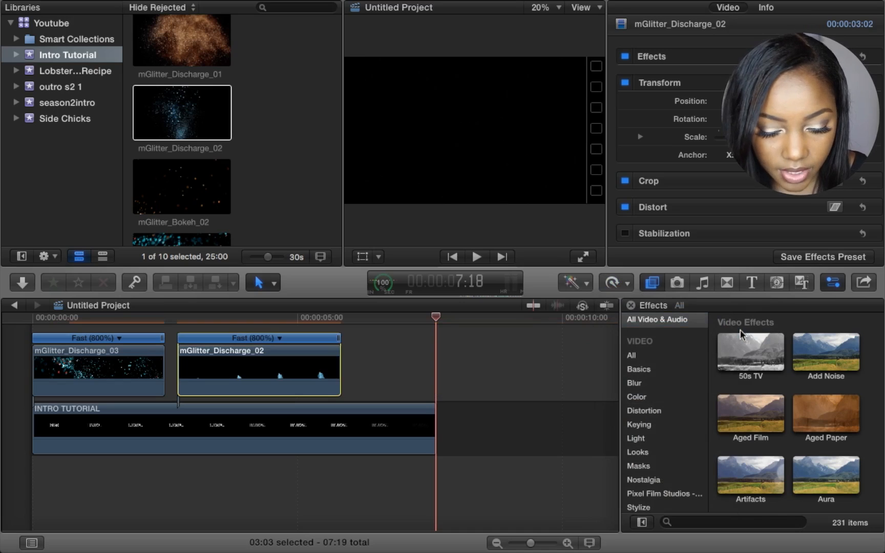
- Trim the end of mGlitter_Discharge_02 and shift it earlier onto its own lane
{"action": "scroll", "coordinate": [383, 391], "scroll_direction": "up", "scroll_amount": 1}
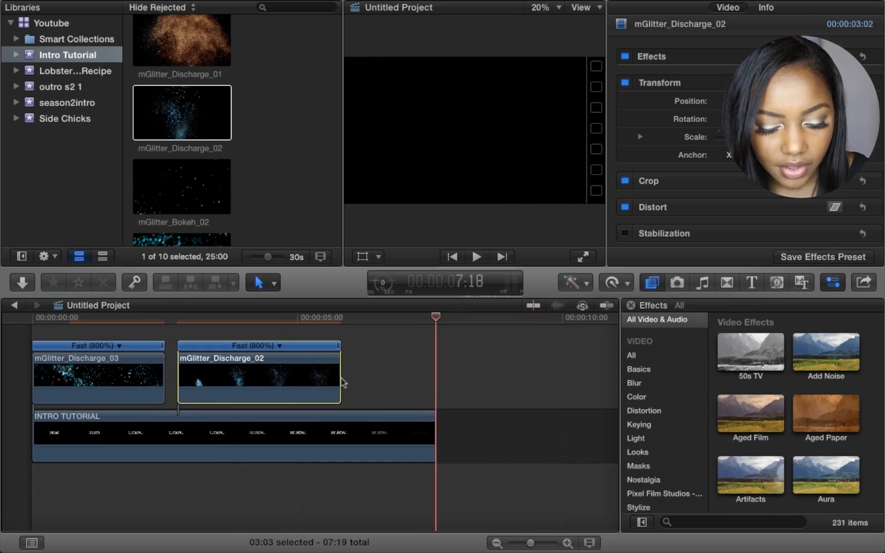
{"action": "left_click_drag", "start_coordinate": [338, 375], "coordinate": [327, 378]}
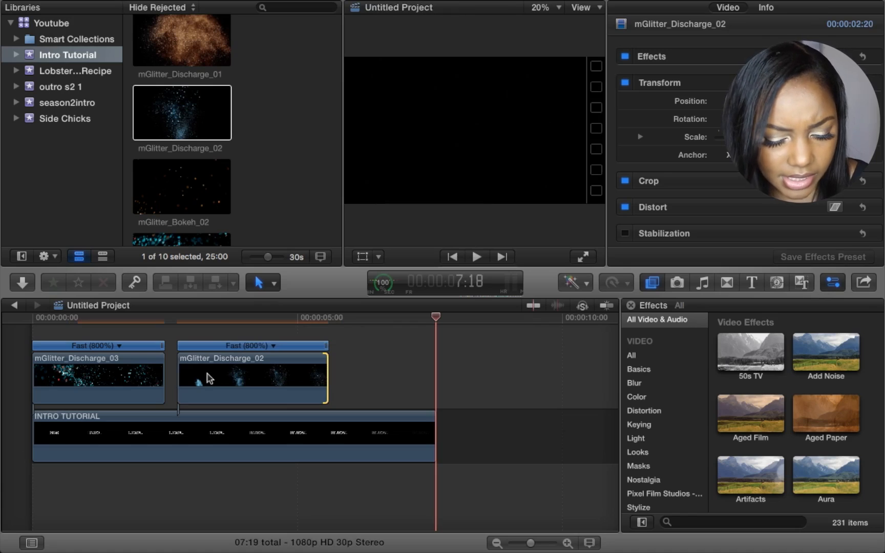
{"action": "left_click_drag", "start_coordinate": [199, 379], "coordinate": [162, 377]}
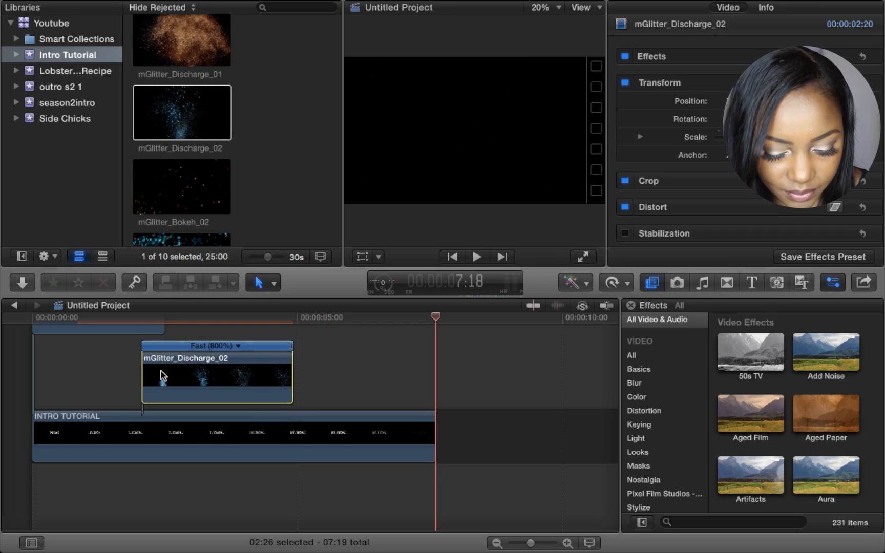
- Browse the event clips and select the mGlitter_Bokeh_03 glitter clip
{"action": "scroll", "coordinate": [214, 389], "scroll_direction": "up", "scroll_amount": 5}
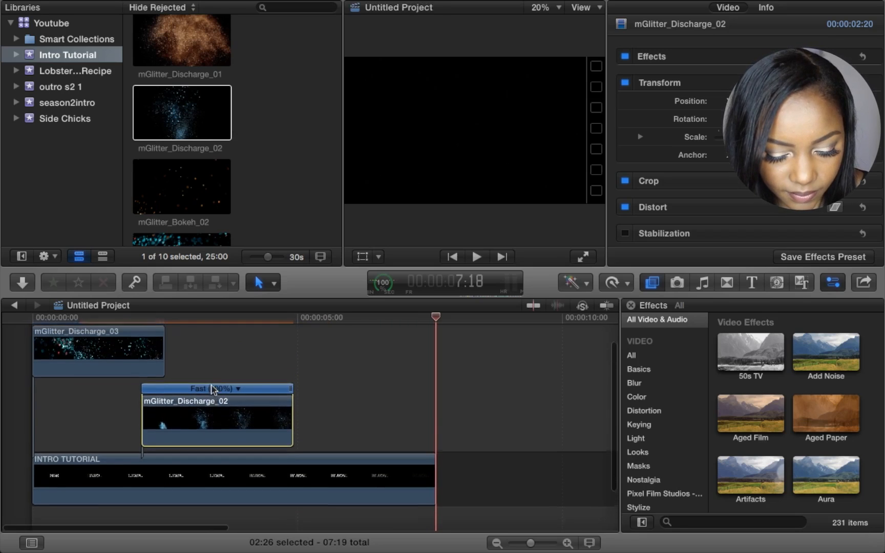
{"action": "scroll", "coordinate": [214, 390], "scroll_direction": "up", "scroll_amount": 1}
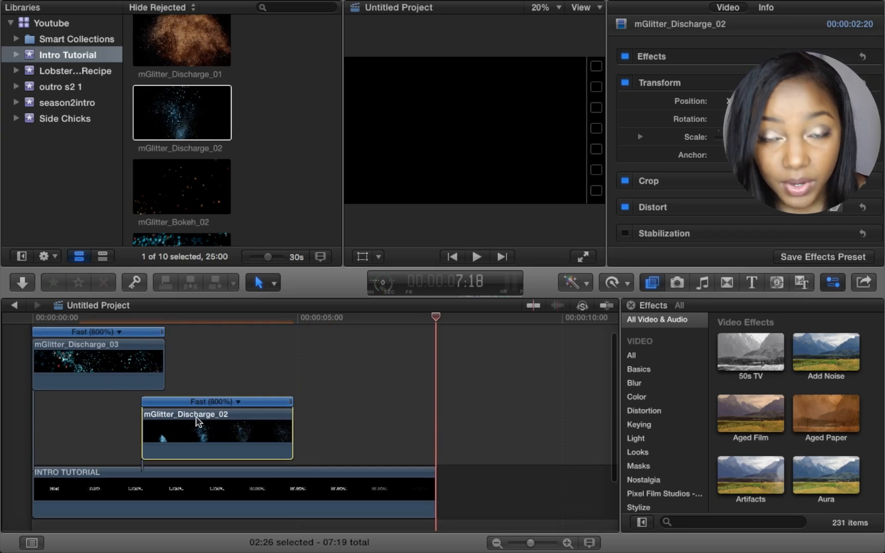
{"action": "scroll", "coordinate": [198, 170], "scroll_direction": "down", "scroll_amount": 5}
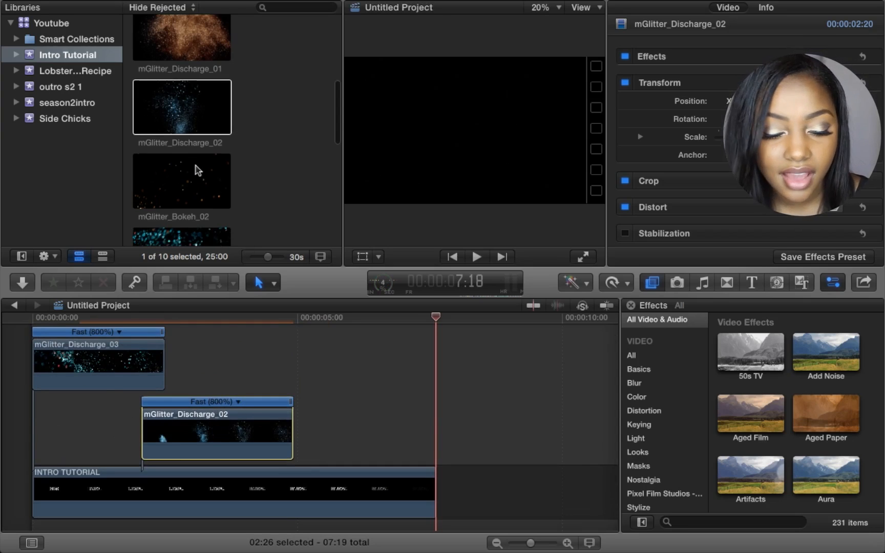
{"action": "scroll", "coordinate": [198, 170], "scroll_direction": "down", "scroll_amount": 3}
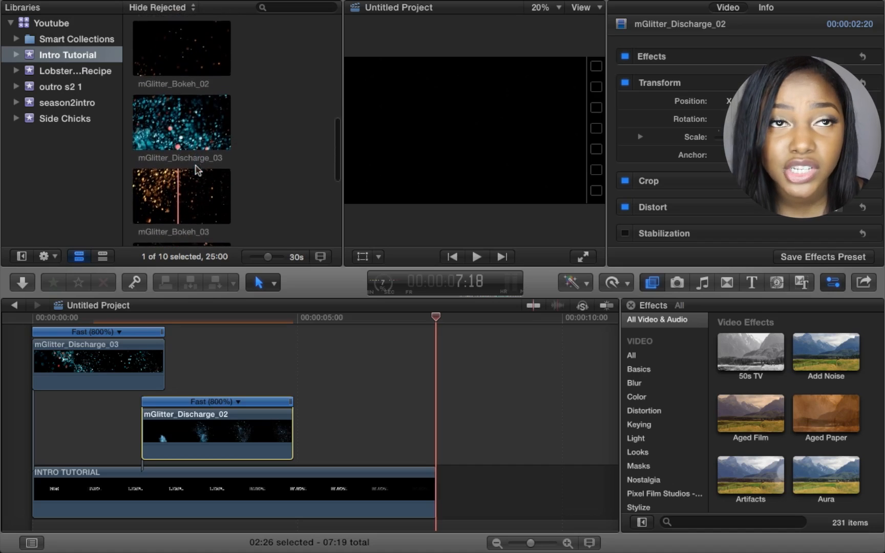
{"action": "scroll", "coordinate": [197, 170], "scroll_direction": "down", "scroll_amount": 4}
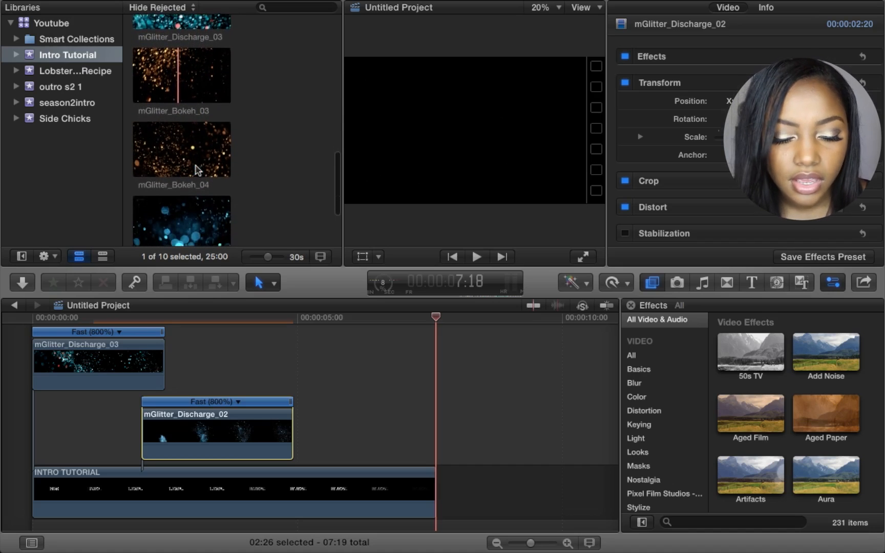
{"action": "scroll", "coordinate": [198, 170], "scroll_direction": "down", "scroll_amount": 1}
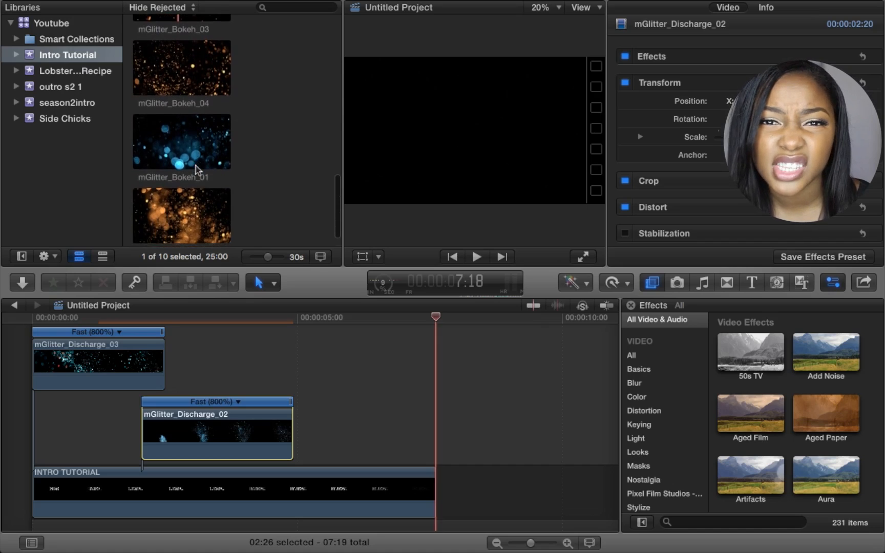
{"action": "scroll", "coordinate": [197, 170], "scroll_direction": "up", "scroll_amount": 4}
{"action": "scroll", "coordinate": [197, 170], "scroll_direction": "up", "scroll_amount": 1}
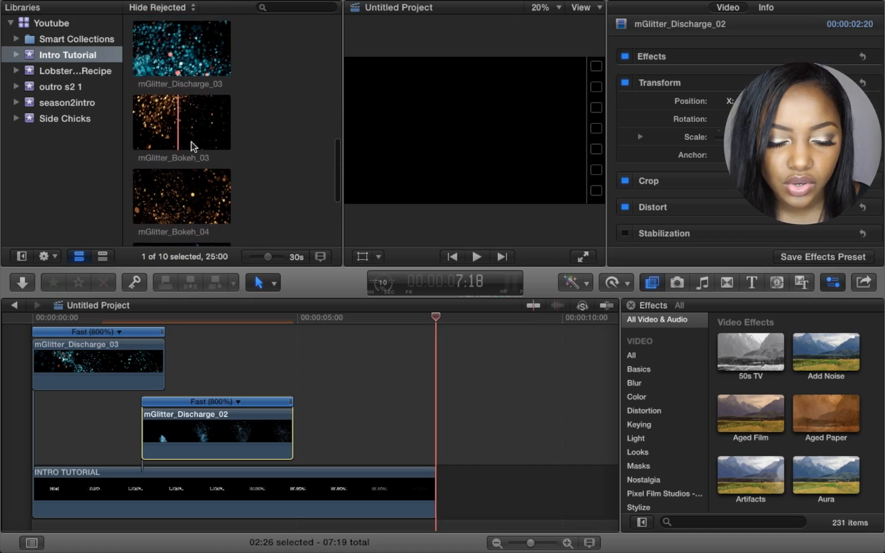
{"action": "left_click", "coordinate": [179, 127]}
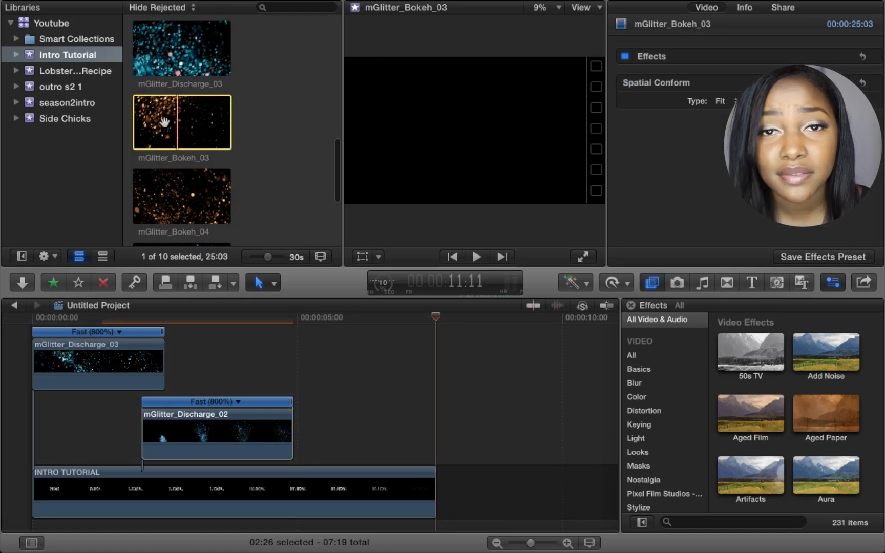
- Add mGlitter_Bokeh_03 to the timeline after Discharge_02 and retime it to Fast 8x
{"action": "left_click_drag", "start_coordinate": [165, 122], "coordinate": [297, 404]}
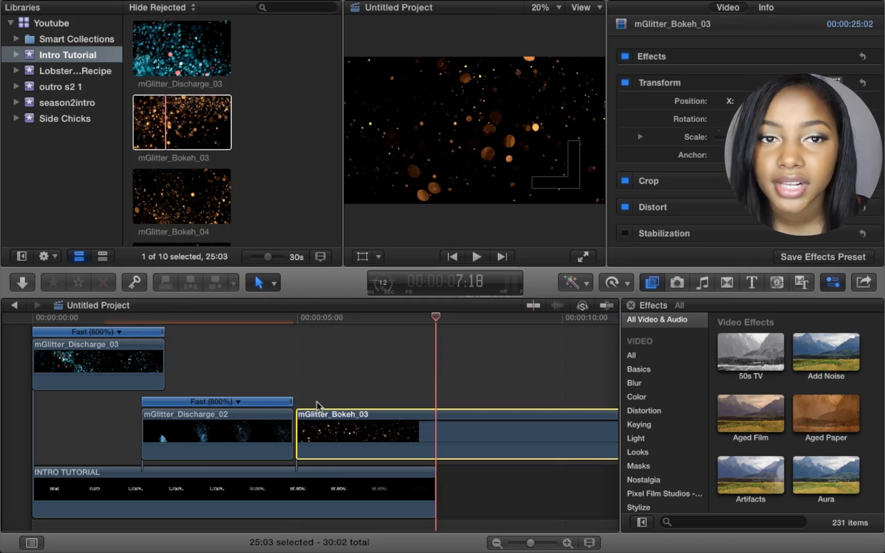
{"action": "left_click", "coordinate": [611, 283]}
{"action": "mouse_move", "coordinate": [645, 312]}
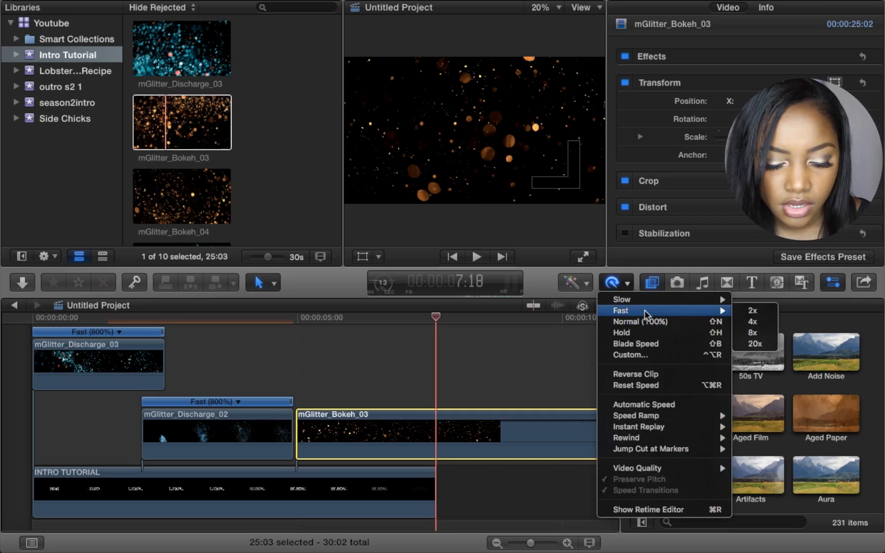
{"action": "left_click", "coordinate": [751, 333]}
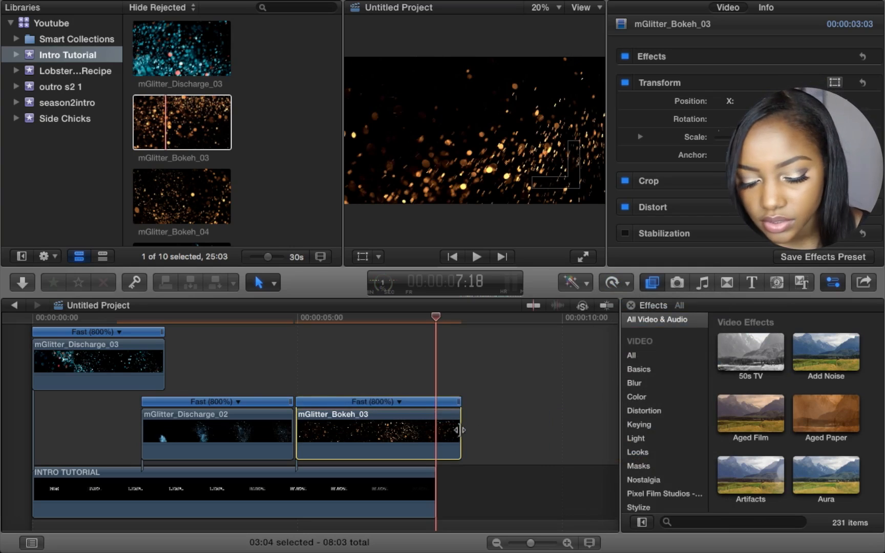
- Move mGlitter_Bokeh_03 earlier onto a lower lane and trim it to end with the title
{"action": "left_click_drag", "start_coordinate": [459, 430], "coordinate": [435, 437]}
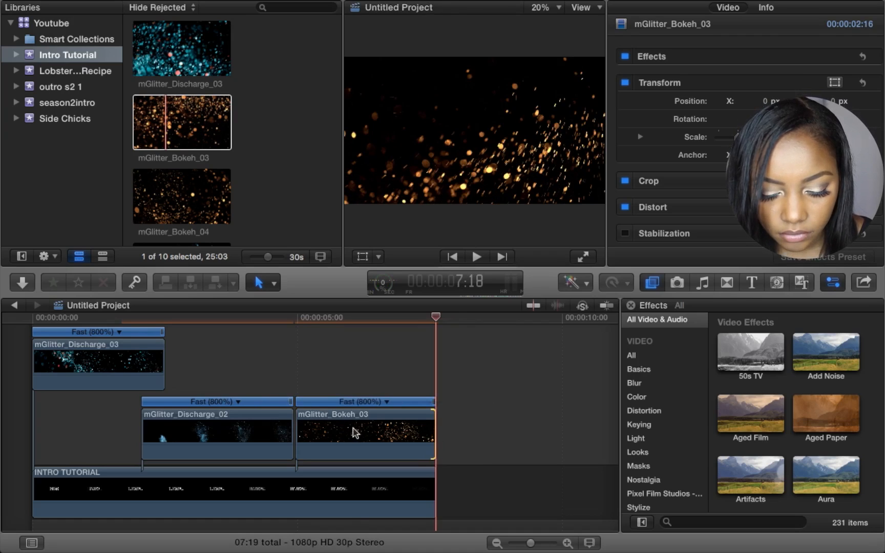
{"action": "left_click_drag", "start_coordinate": [354, 433], "coordinate": [334, 432]}
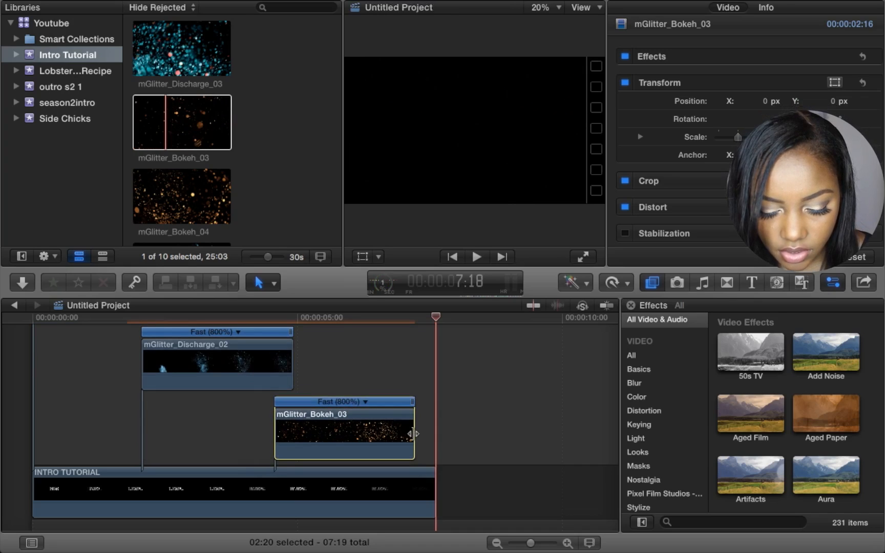
{"action": "left_click_drag", "start_coordinate": [413, 434], "coordinate": [434, 435]}
{"action": "scroll", "coordinate": [258, 409], "scroll_direction": "up", "scroll_amount": 1}
{"action": "scroll", "coordinate": [259, 408], "scroll_direction": "up", "scroll_amount": 3}
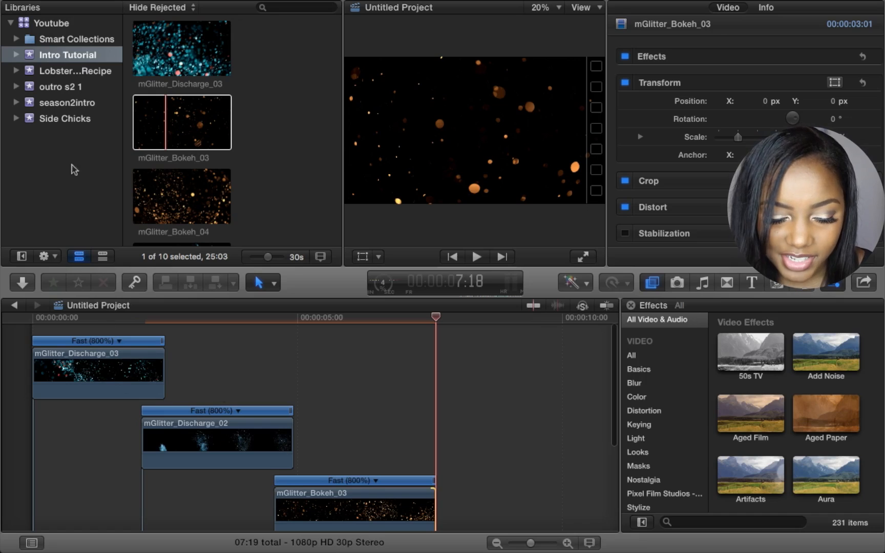
{"action": "left_click", "coordinate": [60, 106]}
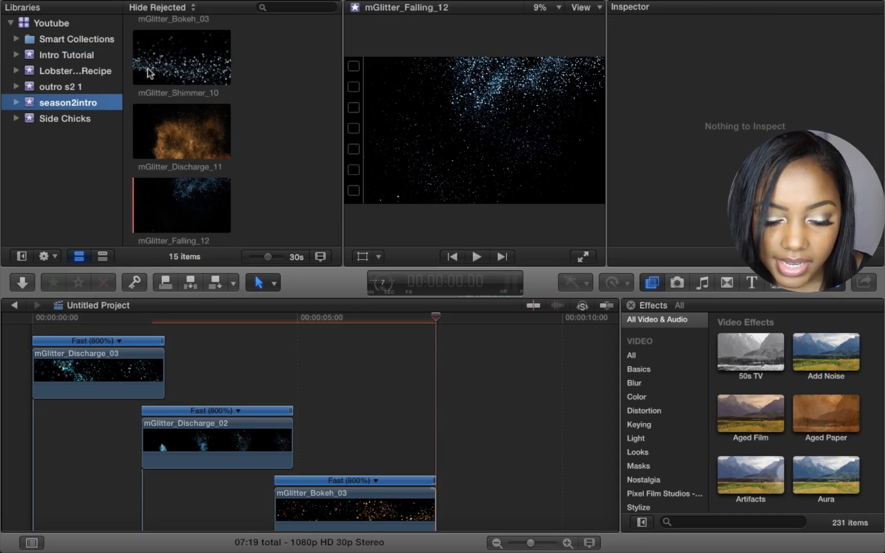
{"action": "scroll", "coordinate": [148, 71], "scroll_direction": "up", "scroll_amount": 15}
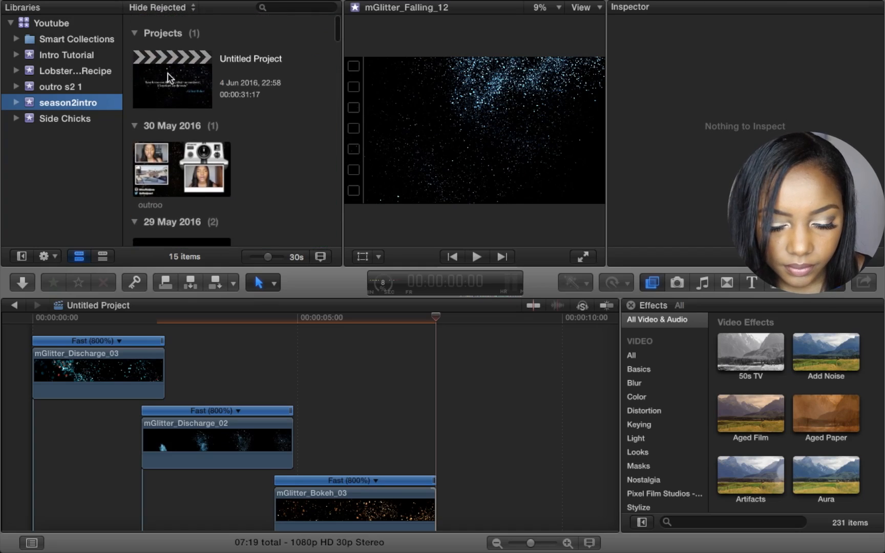
{"action": "left_click", "coordinate": [150, 106]}
{"action": "double_click", "coordinate": [150, 106]}
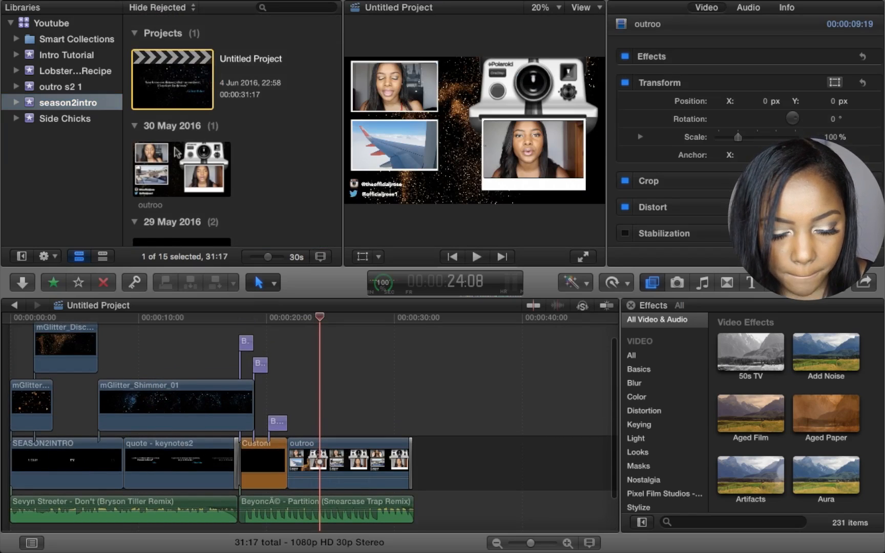
{"action": "left_click", "coordinate": [70, 55]}
{"action": "double_click", "coordinate": [166, 77]}
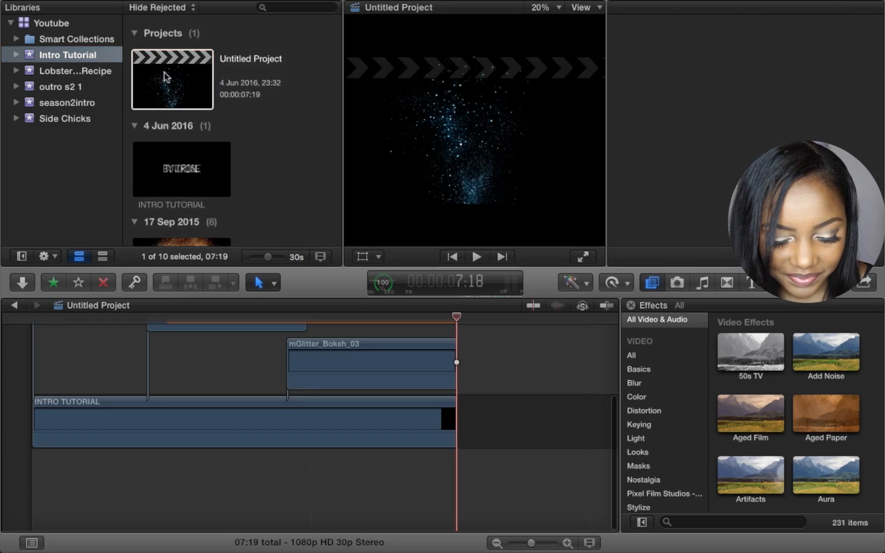
{"action": "scroll", "coordinate": [224, 384], "scroll_direction": "up", "scroll_amount": 5}
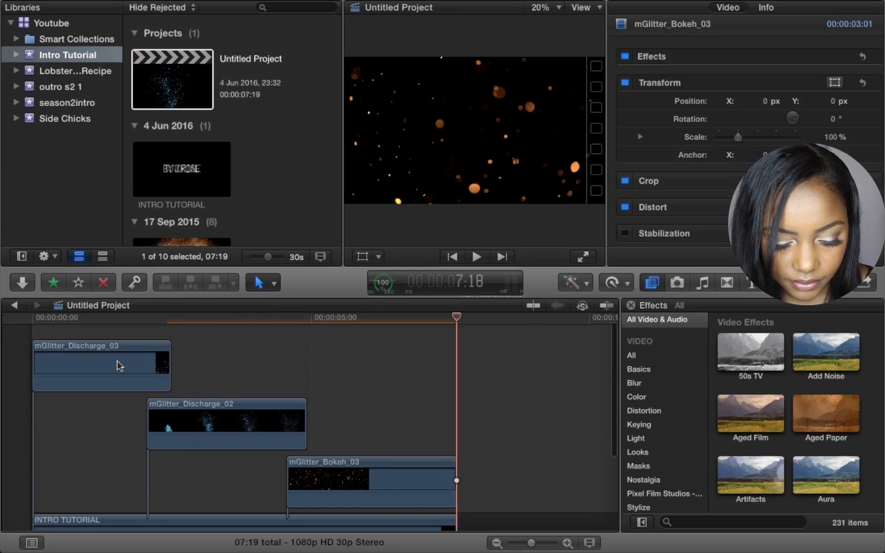
- Return the playhead to the project start and play the intro full-screen
{"action": "left_click", "coordinate": [112, 372]}
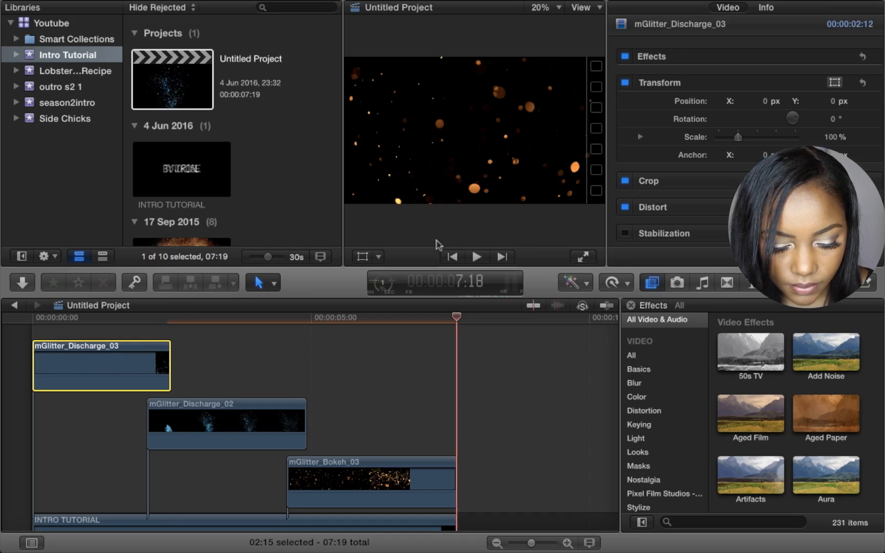
{"action": "left_click", "coordinate": [34, 330]}
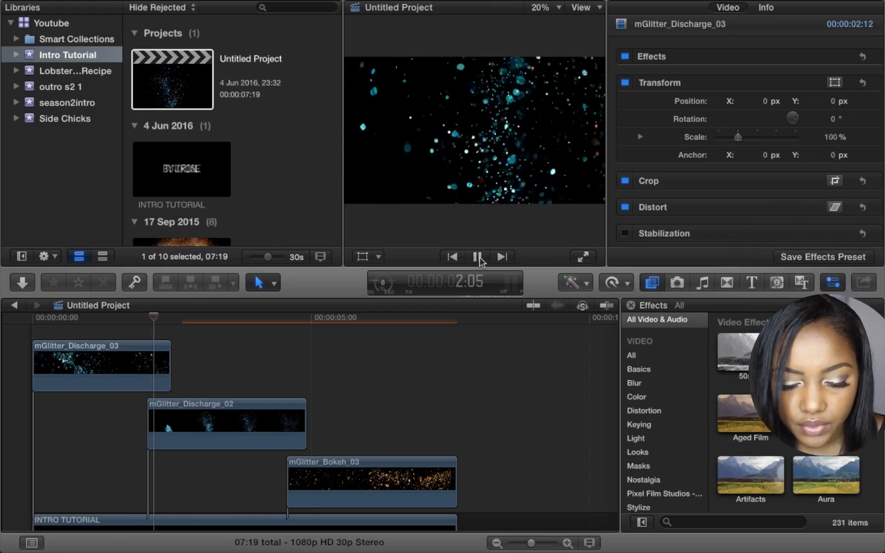
{"action": "left_click", "coordinate": [583, 257]}
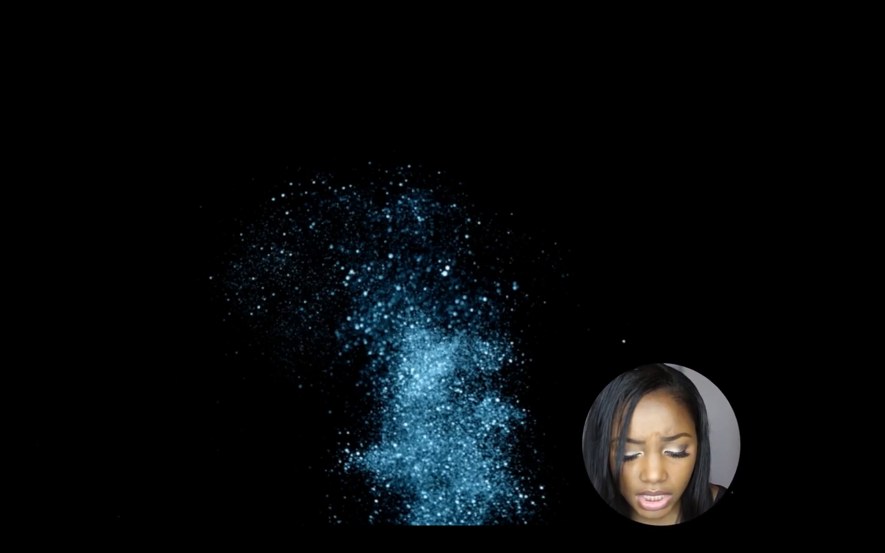
- Leave full-screen playback and set mGlitter_Discharge_03's blend mode to Screen
{"action": "key", "text": "Escape"}
{"action": "scroll", "coordinate": [722, 196], "scroll_direction": "down", "scroll_amount": 5}
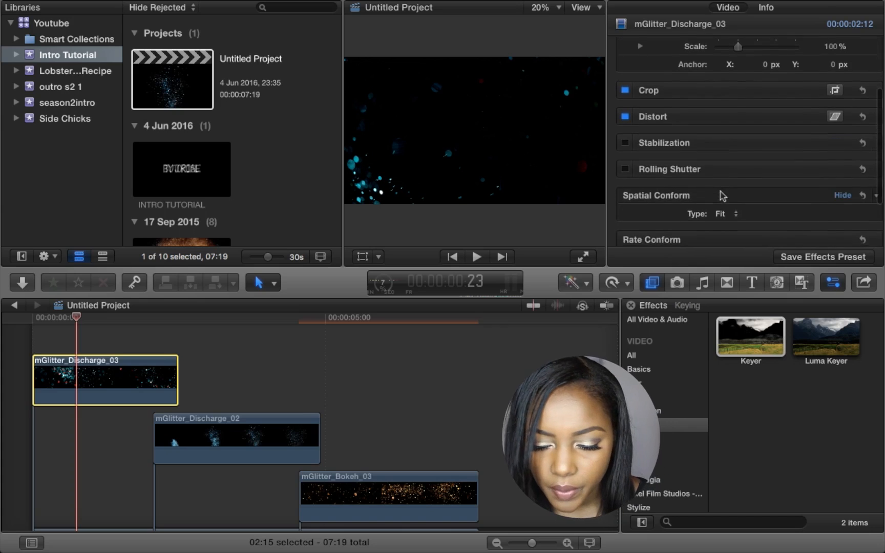
{"action": "scroll", "coordinate": [722, 195], "scroll_direction": "down", "scroll_amount": 2}
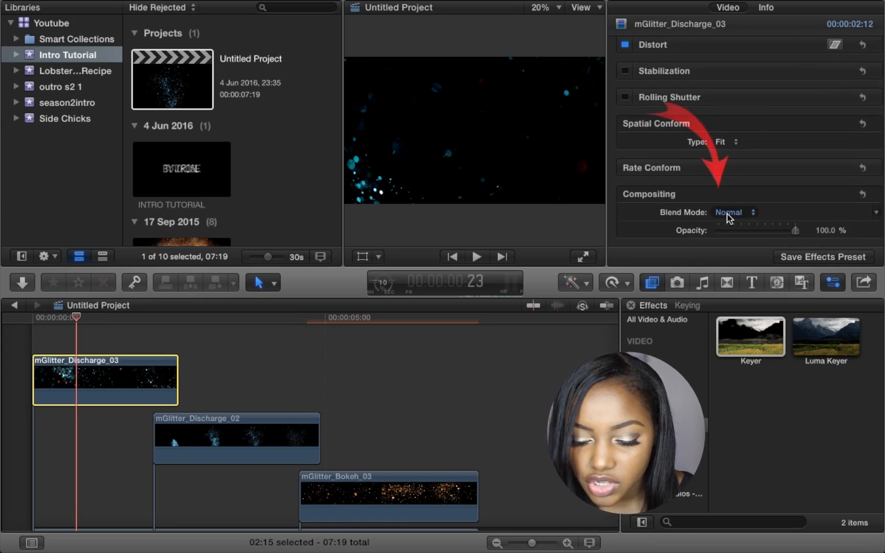
{"action": "left_click", "coordinate": [727, 214]}
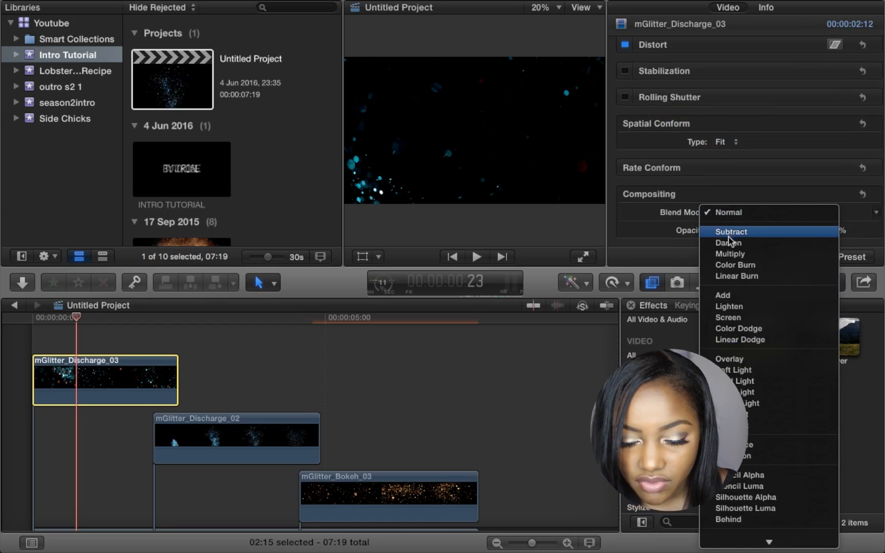
{"action": "left_click", "coordinate": [746, 319]}
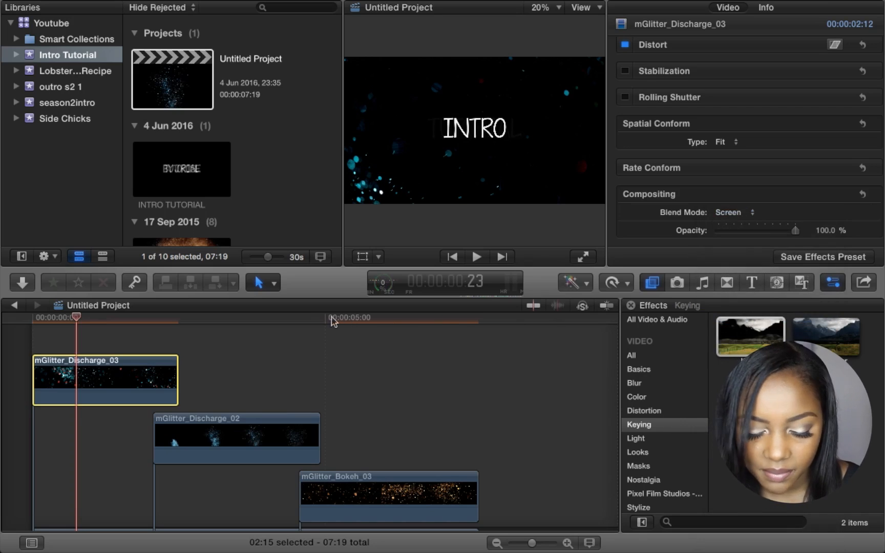
- Set the blend mode of mGlitter_Discharge_02 and mGlitter_Bokeh_03 to Screen
{"action": "left_click", "coordinate": [235, 438]}
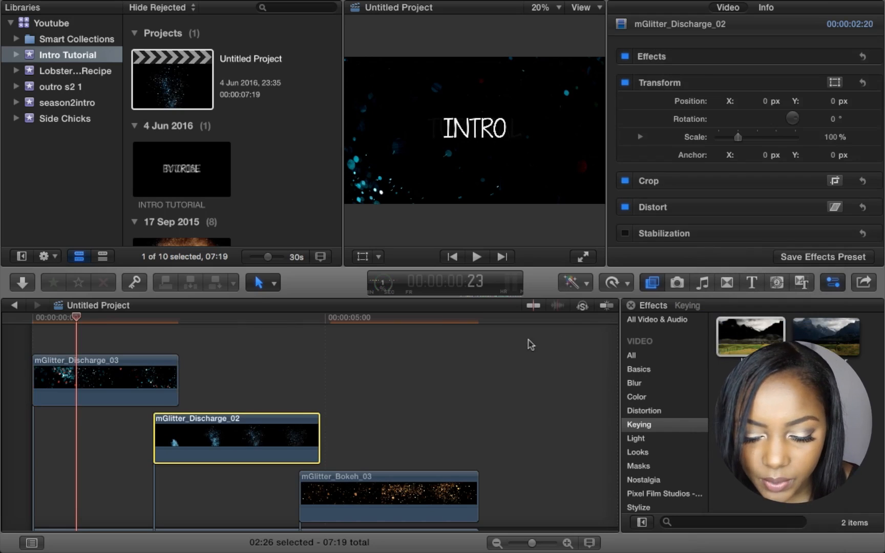
{"action": "scroll", "coordinate": [725, 178], "scroll_direction": "down", "scroll_amount": 6}
{"action": "left_click", "coordinate": [730, 212]}
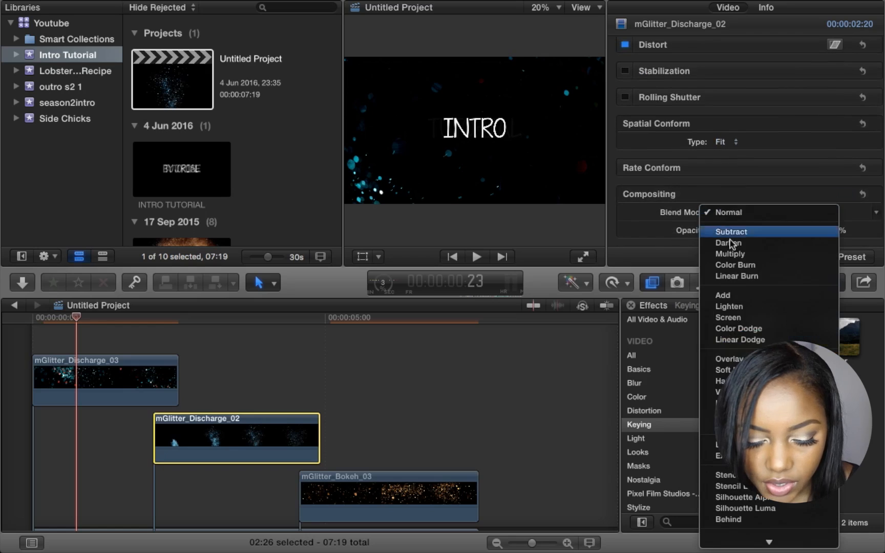
{"action": "left_click", "coordinate": [732, 318]}
{"action": "scroll", "coordinate": [446, 383], "scroll_direction": "down", "scroll_amount": 2}
{"action": "left_click", "coordinate": [425, 456]}
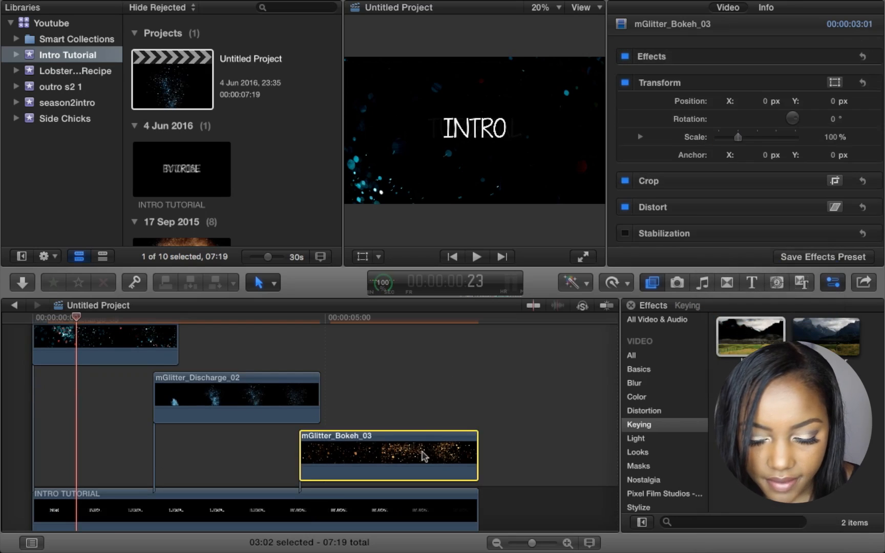
{"action": "scroll", "coordinate": [714, 170], "scroll_direction": "down", "scroll_amount": 2}
{"action": "scroll", "coordinate": [713, 170], "scroll_direction": "down", "scroll_amount": 4}
{"action": "left_click", "coordinate": [732, 212]}
{"action": "left_click", "coordinate": [732, 317]}
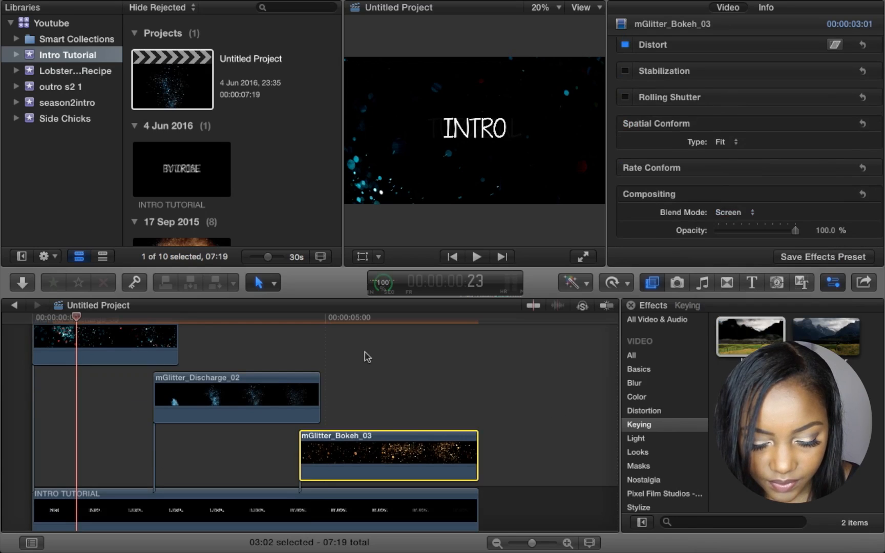
{"action": "scroll", "coordinate": [368, 357], "scroll_direction": "down", "scroll_amount": 2}
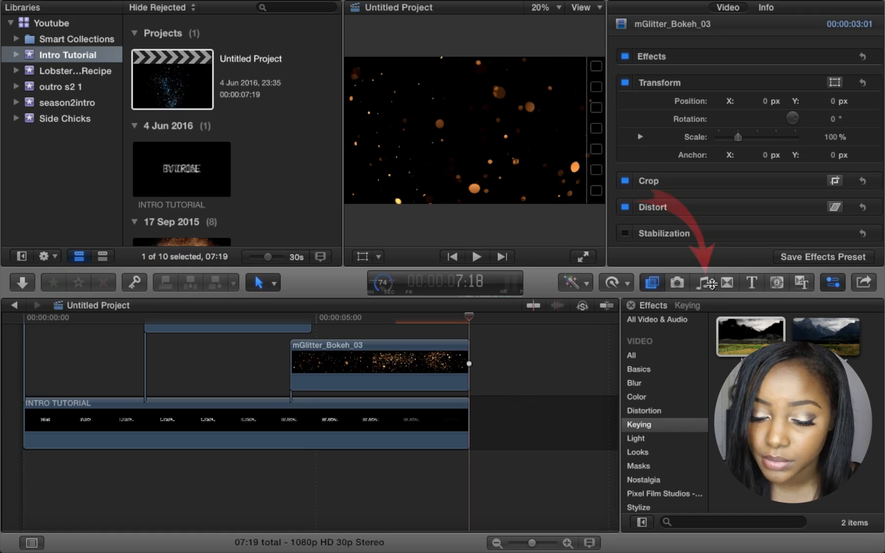
- From iTunes Music, drag '[future Bass] Wvlf - The Collapse' onto the timeline beneath the title clips
{"action": "left_click", "coordinate": [709, 283]}
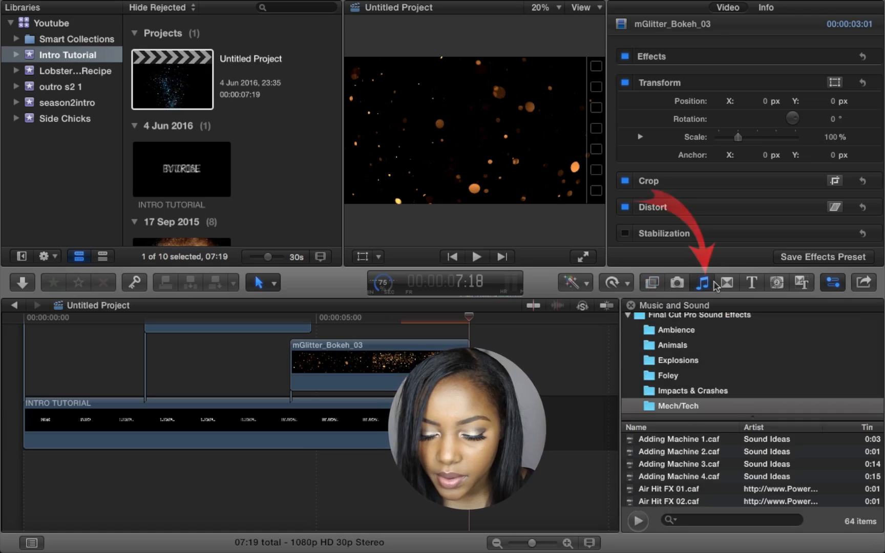
{"action": "scroll", "coordinate": [713, 360], "scroll_direction": "down", "scroll_amount": 5}
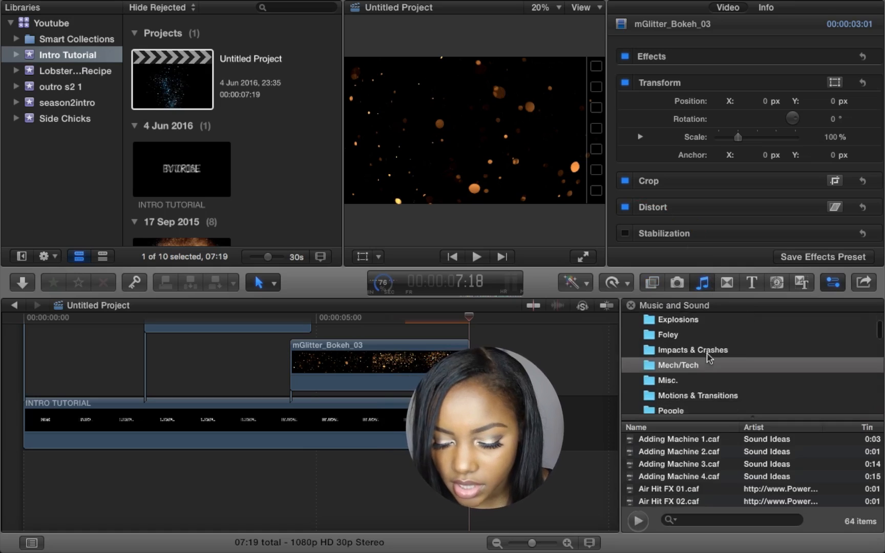
{"action": "scroll", "coordinate": [709, 357], "scroll_direction": "down", "scroll_amount": 10}
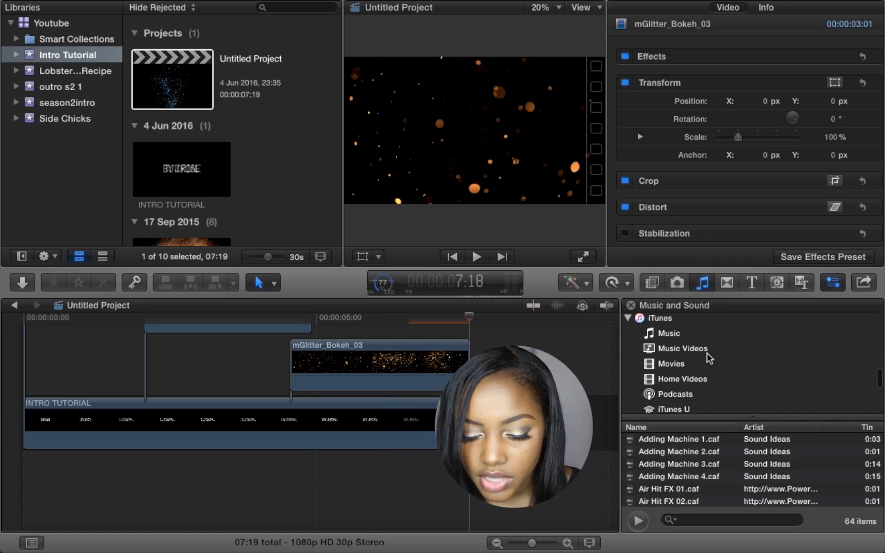
{"action": "left_click", "coordinate": [671, 337]}
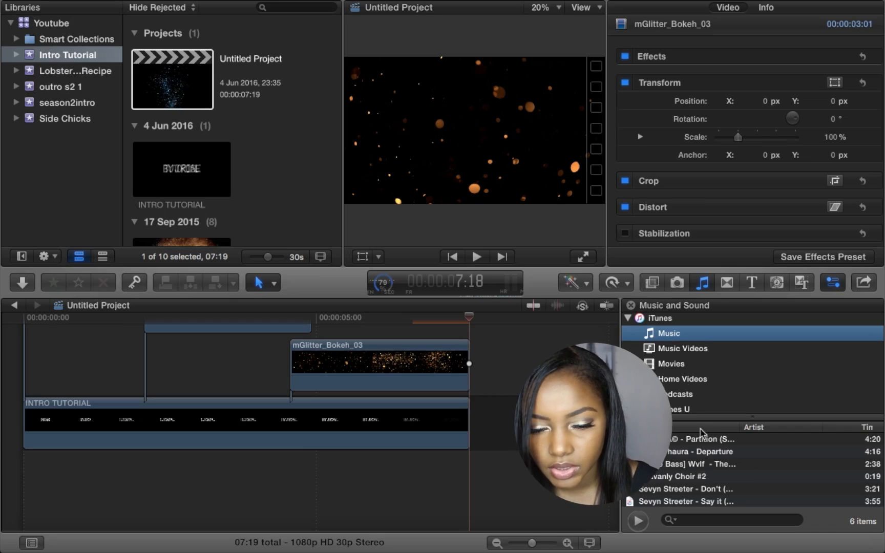
{"action": "left_click_drag", "start_coordinate": [700, 468], "coordinate": [15, 481]}
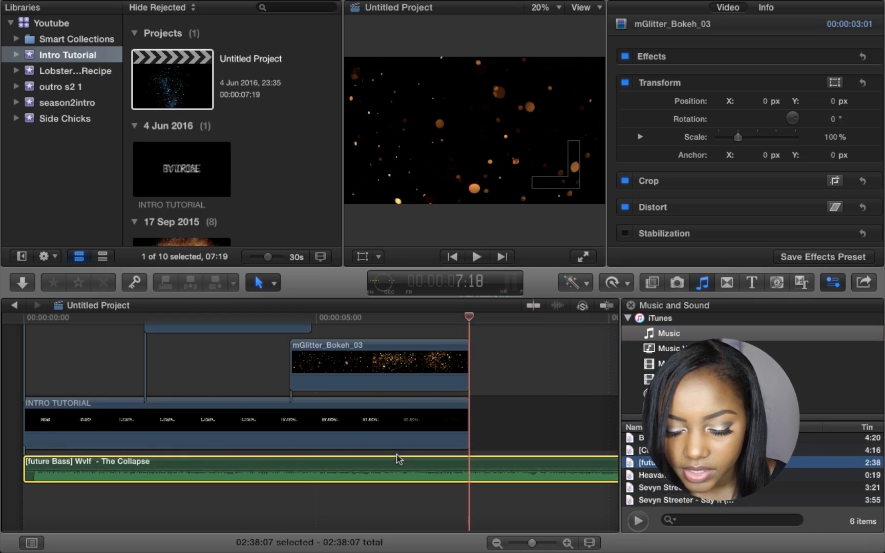
{"action": "scroll", "coordinate": [399, 459], "scroll_direction": "right", "scroll_amount": 10}
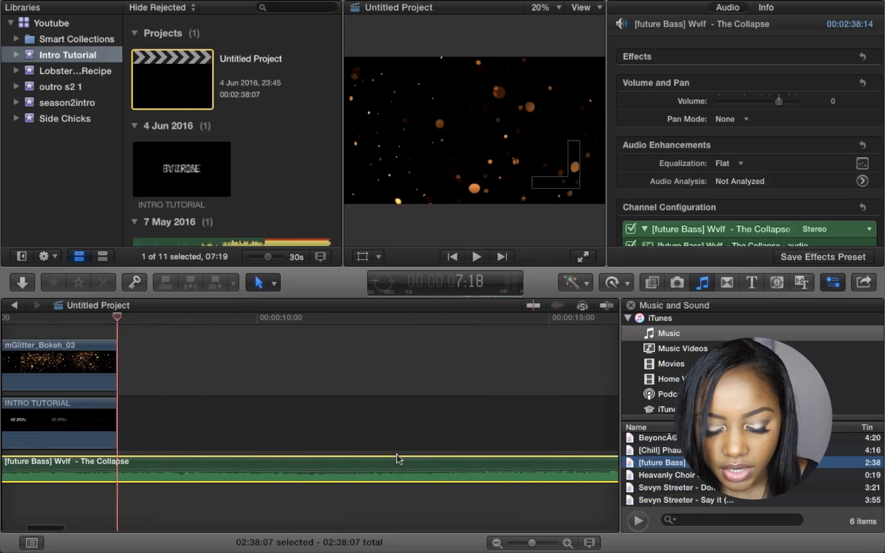
{"action": "scroll", "coordinate": [398, 459], "scroll_direction": "left", "scroll_amount": 15}
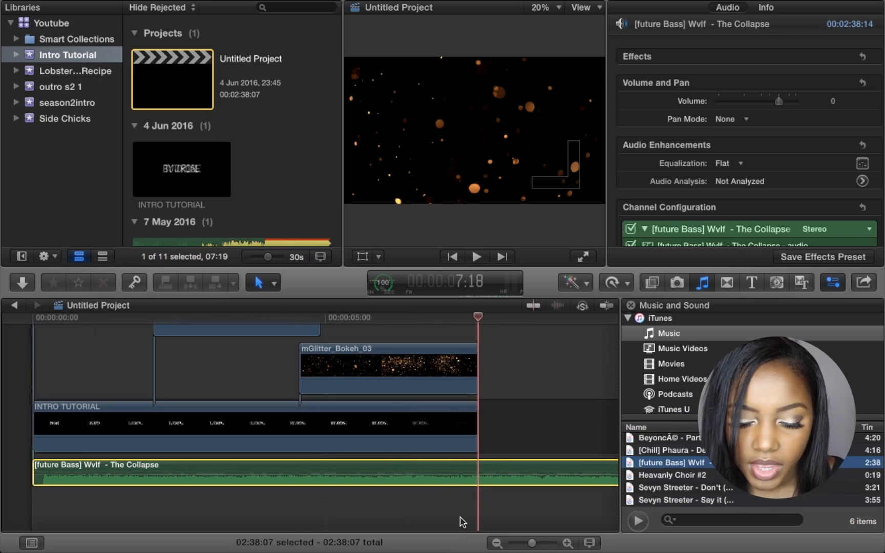
- Split the music at the video's end and delete the leftover piece
{"action": "key", "text": "super+b"}
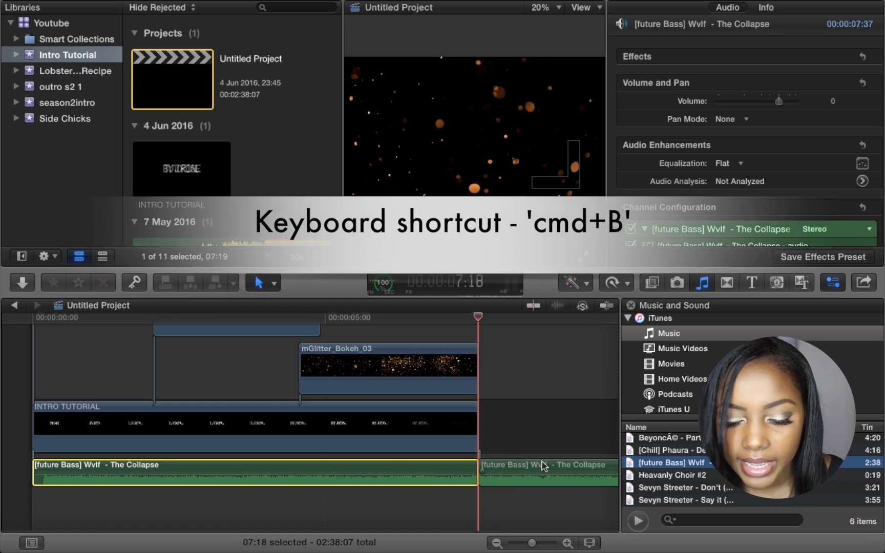
{"action": "left_click", "coordinate": [542, 466]}
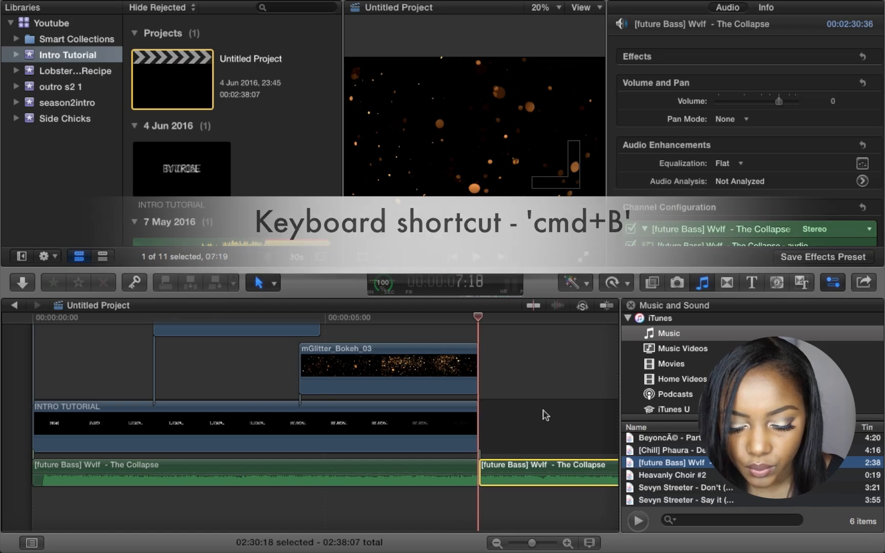
{"action": "key", "text": "Delete"}
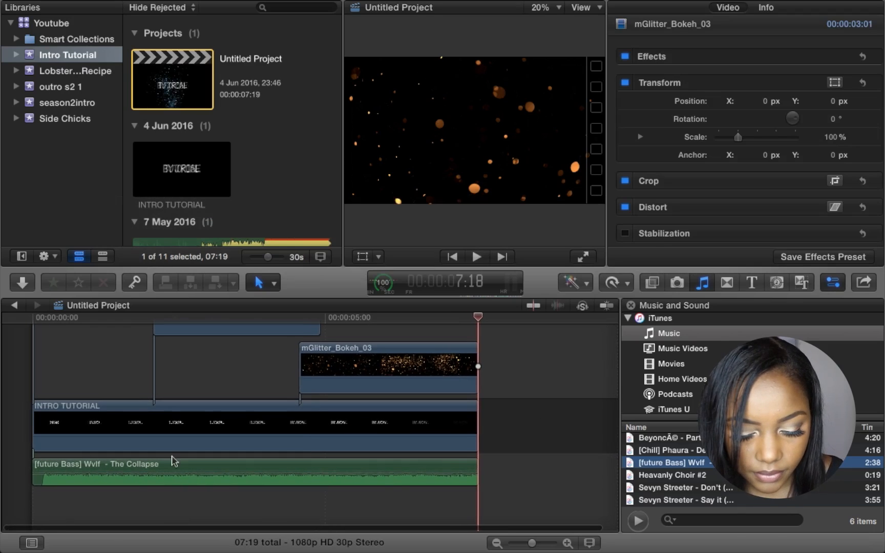
{"action": "left_click", "coordinate": [31, 366]}
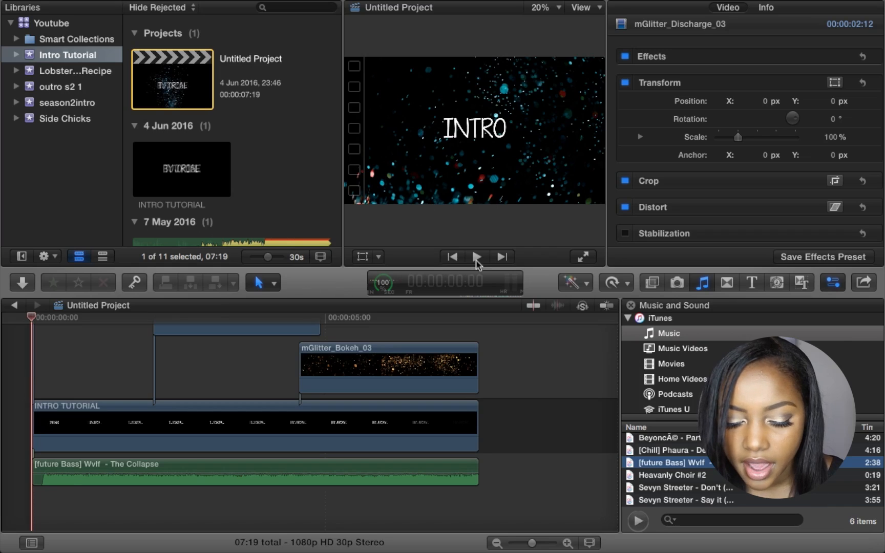
{"action": "left_click", "coordinate": [32, 466]}
- Match the music clip's end to the video's end at 7:19 and add a fade-out
{"action": "left_click_drag", "start_coordinate": [32, 464], "coordinate": [50, 470]}
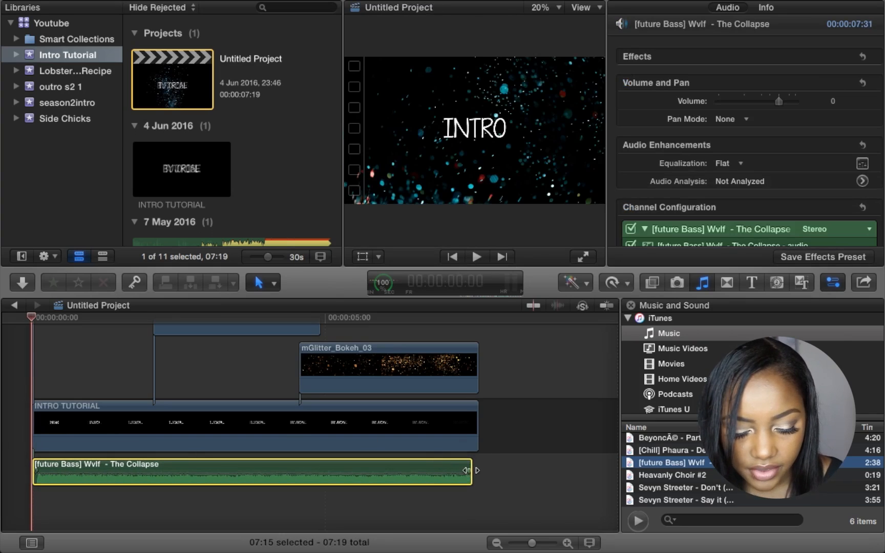
{"action": "left_click_drag", "start_coordinate": [469, 468], "coordinate": [476, 471]}
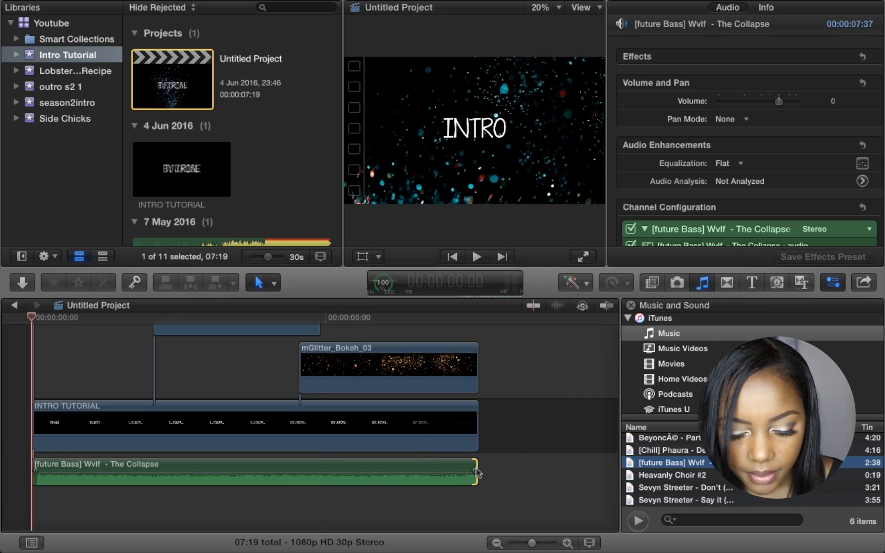
{"action": "left_click", "coordinate": [479, 337]}
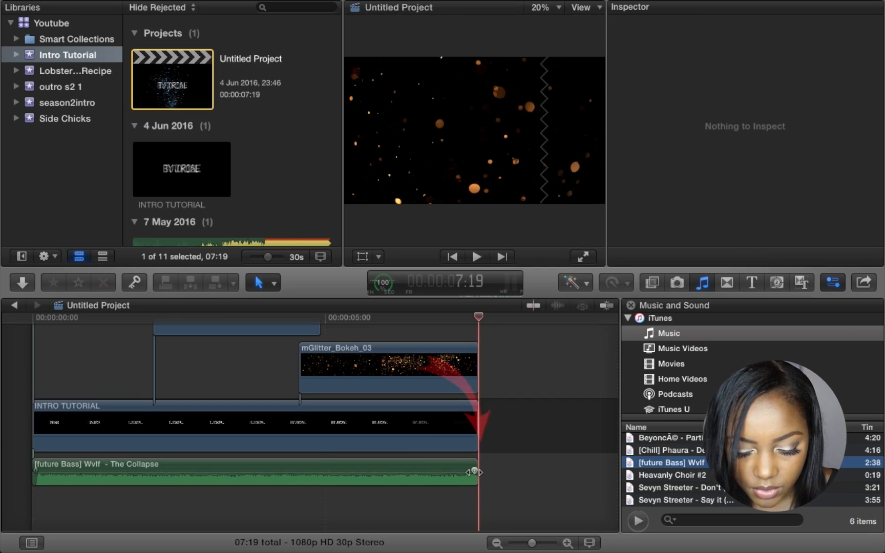
{"action": "left_click_drag", "start_coordinate": [475, 471], "coordinate": [460, 471]}
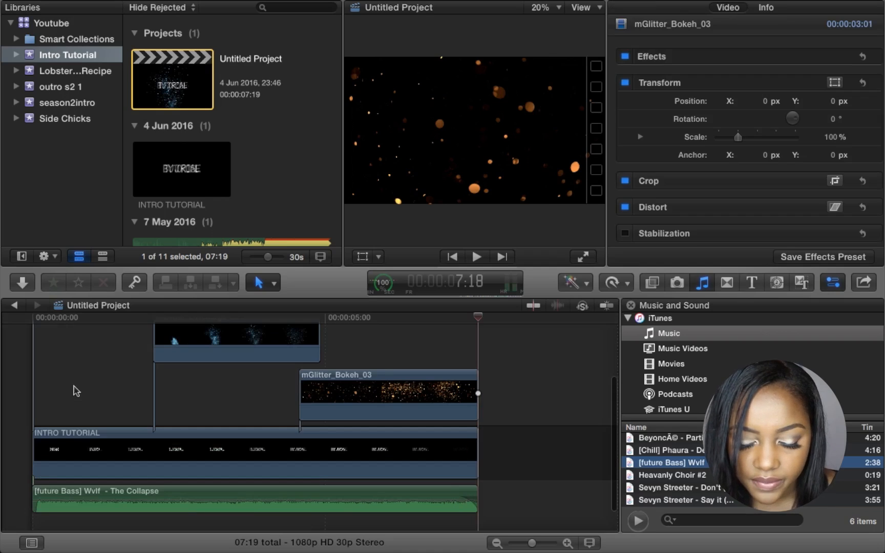
- Start a Share > Master File export and review its settings
{"action": "mouse_move", "coordinate": [94, 4]}
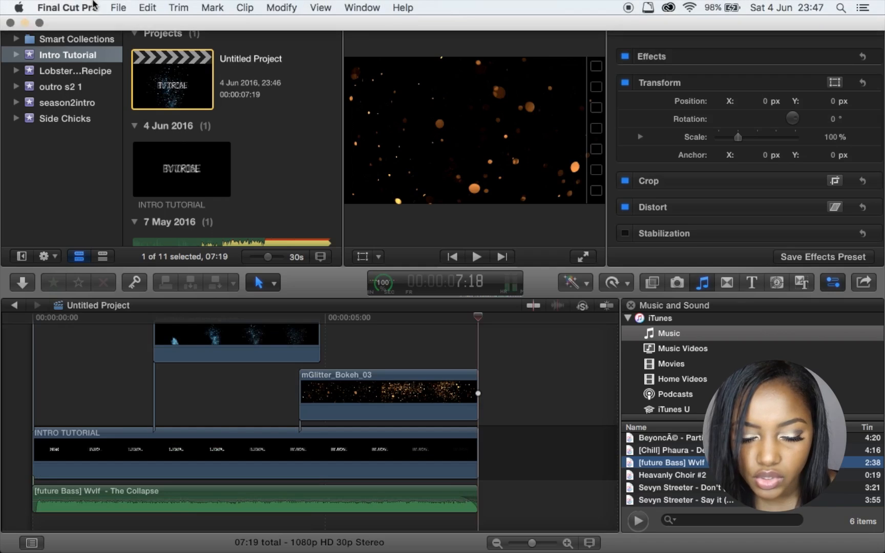
{"action": "left_click", "coordinate": [121, 7]}
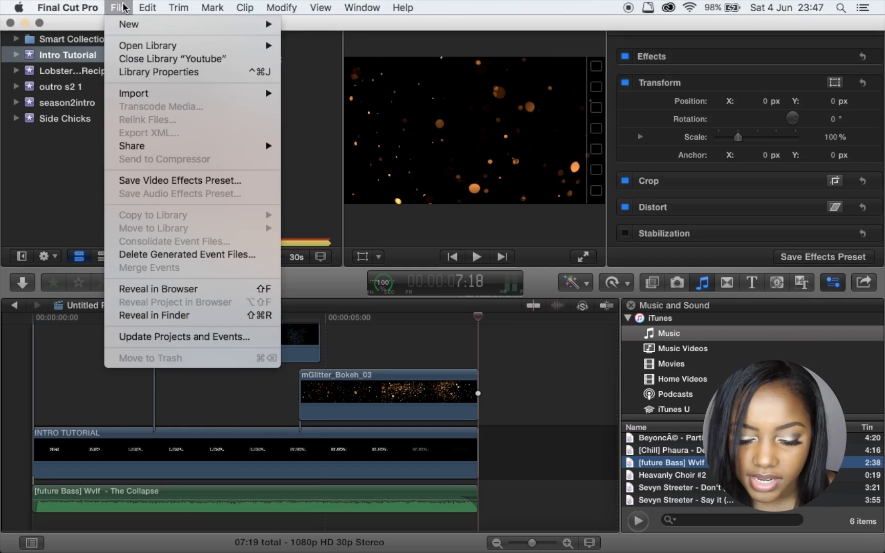
{"action": "mouse_move", "coordinate": [146, 150]}
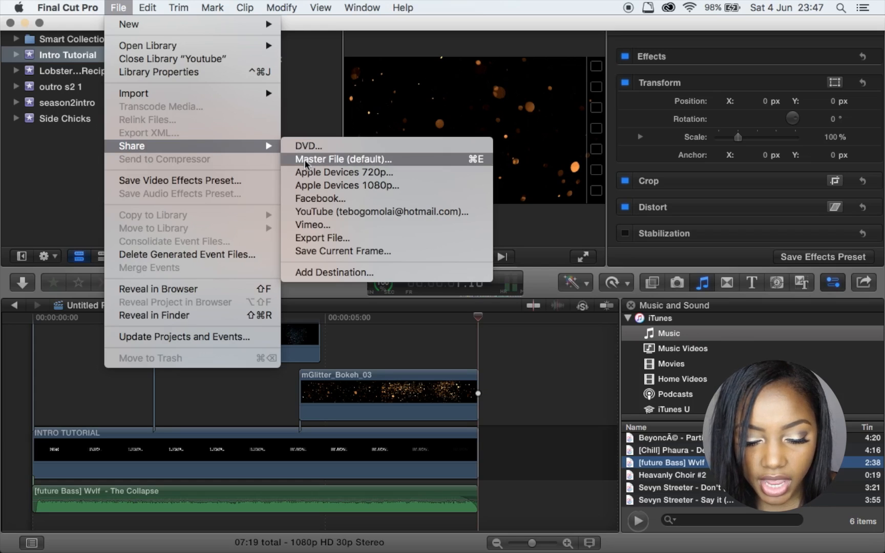
{"action": "left_click", "coordinate": [306, 160]}
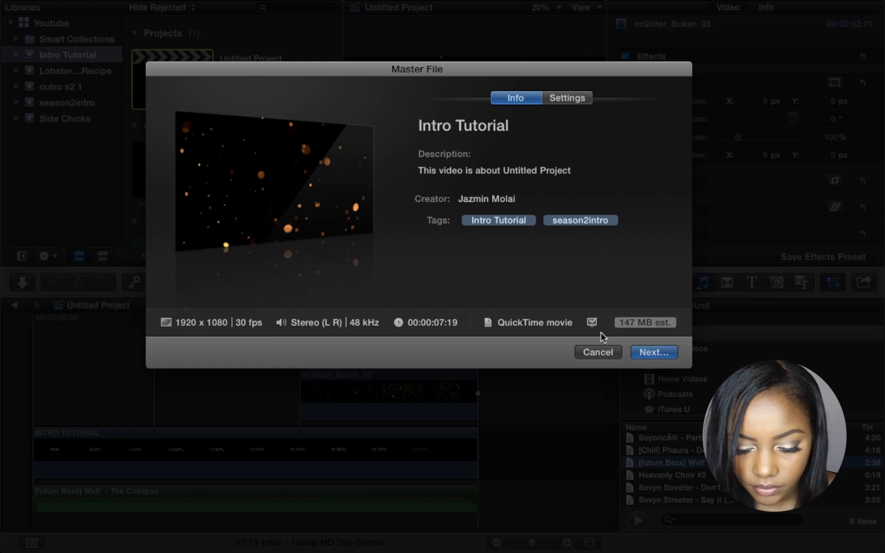
{"action": "left_click", "coordinate": [564, 98]}
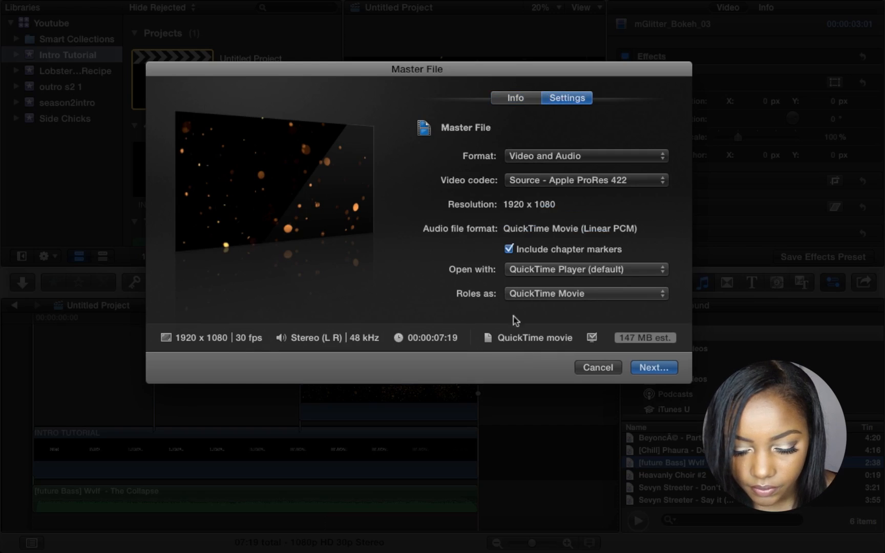
- Save the export as 'Complete Intro Tutorial' on the Desktop, then play it full screen in QuickTime
{"action": "left_click", "coordinate": [654, 367]}
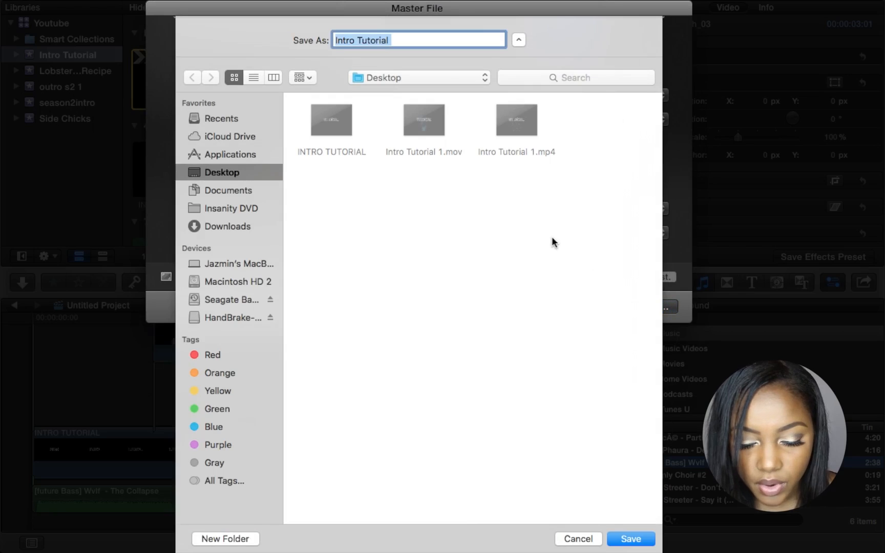
{"action": "type", "text": "Complete"}
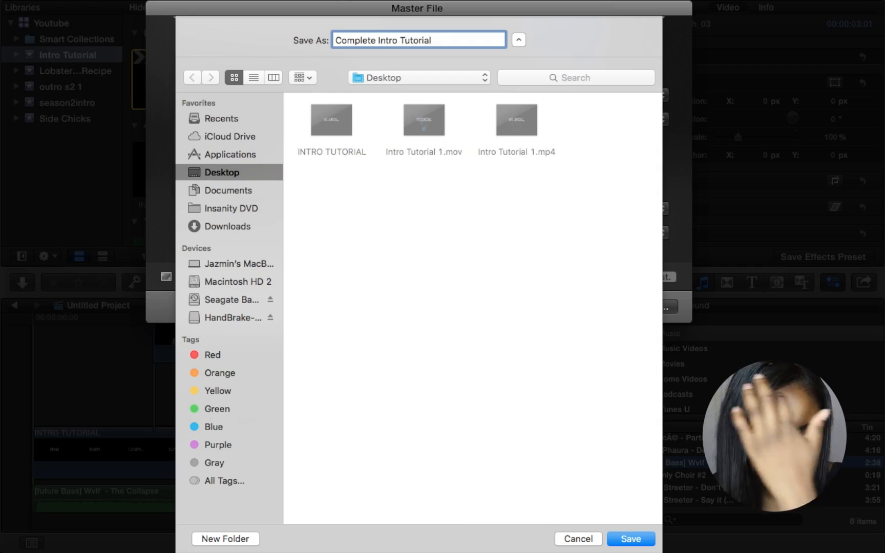
{"action": "left_click", "coordinate": [630, 539]}
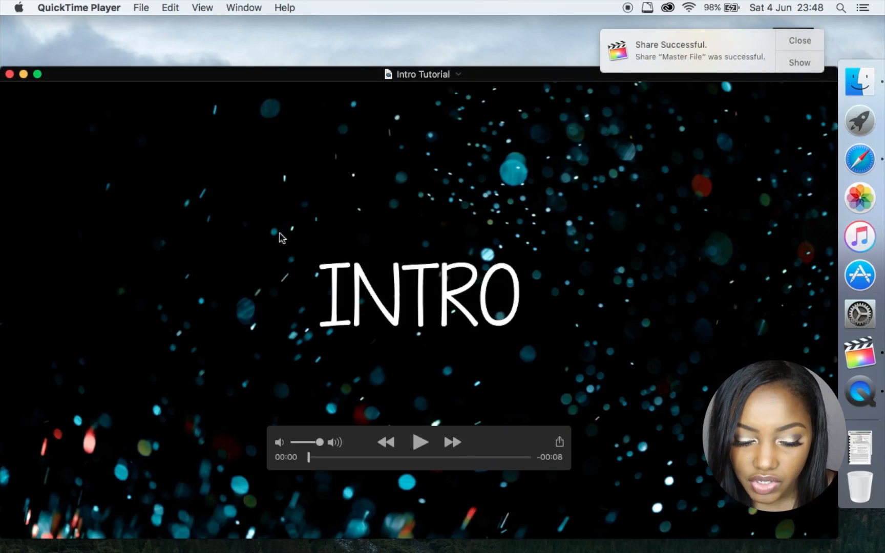
{"action": "left_click", "coordinate": [37, 74]}
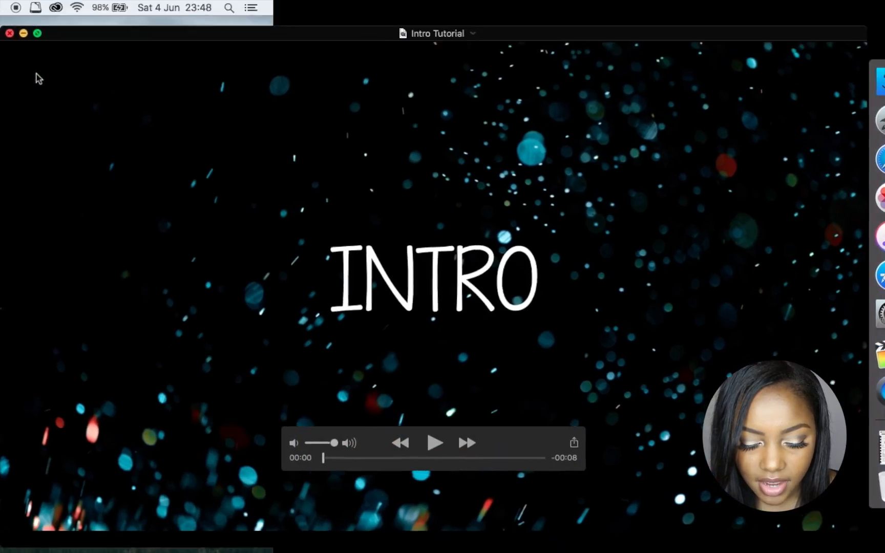